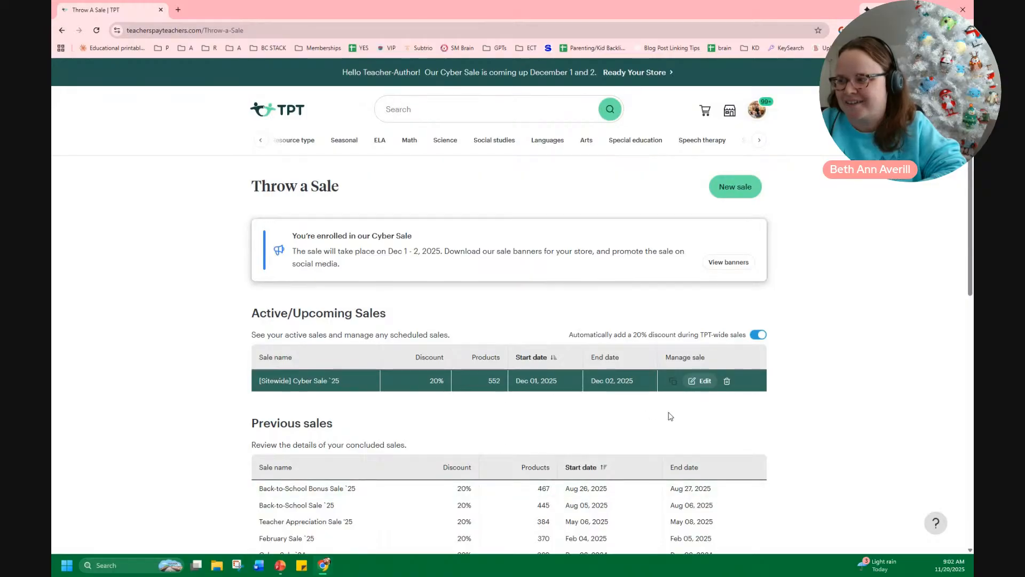
Step: Edit the upcoming Cyber Sale '25 to include the entire store and save the sale
click(701, 382)
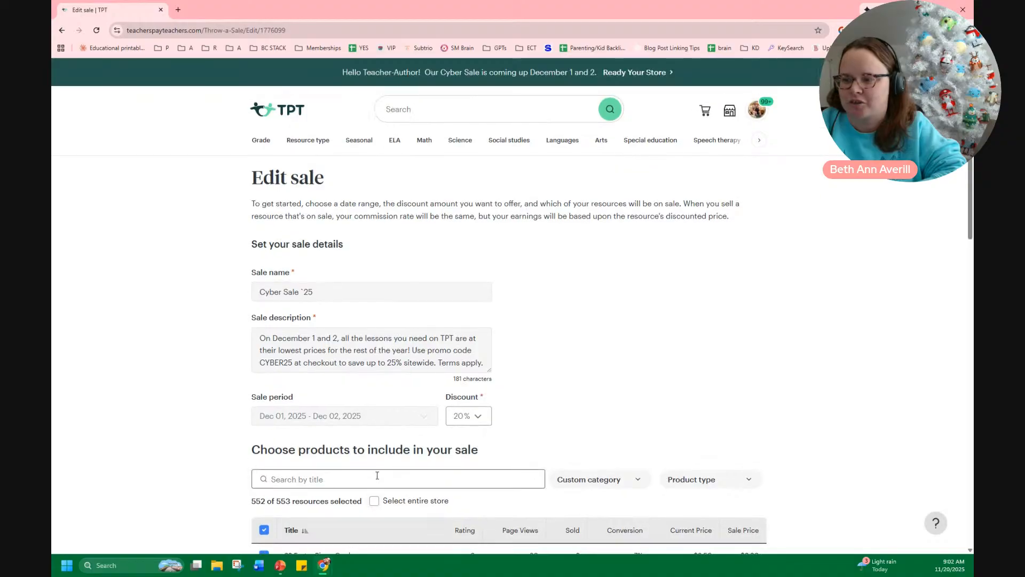
click(374, 501)
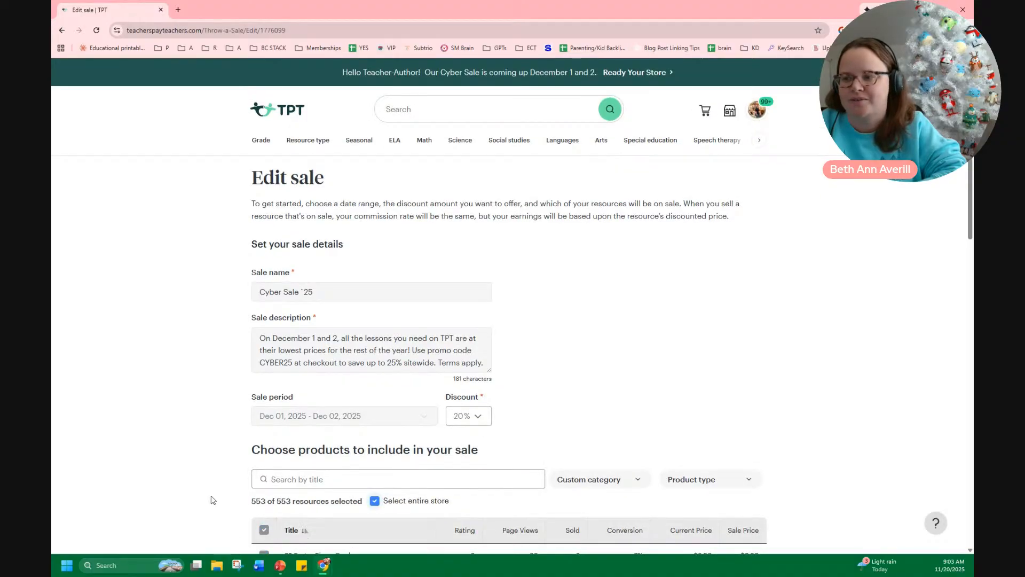
scroll(213, 500, down, 1)
scroll(483, 218, down, 10)
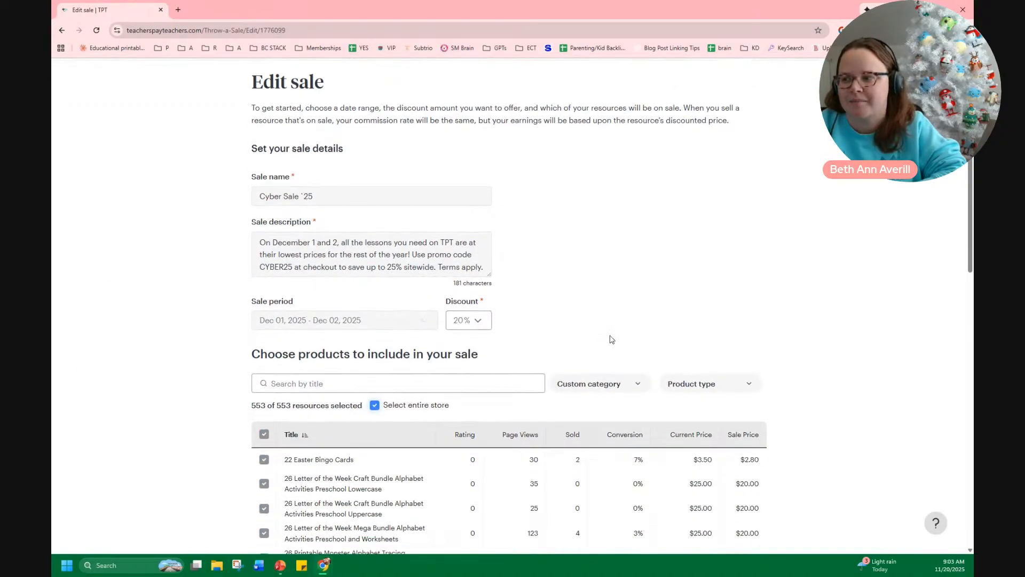
scroll(588, 321, down, 3)
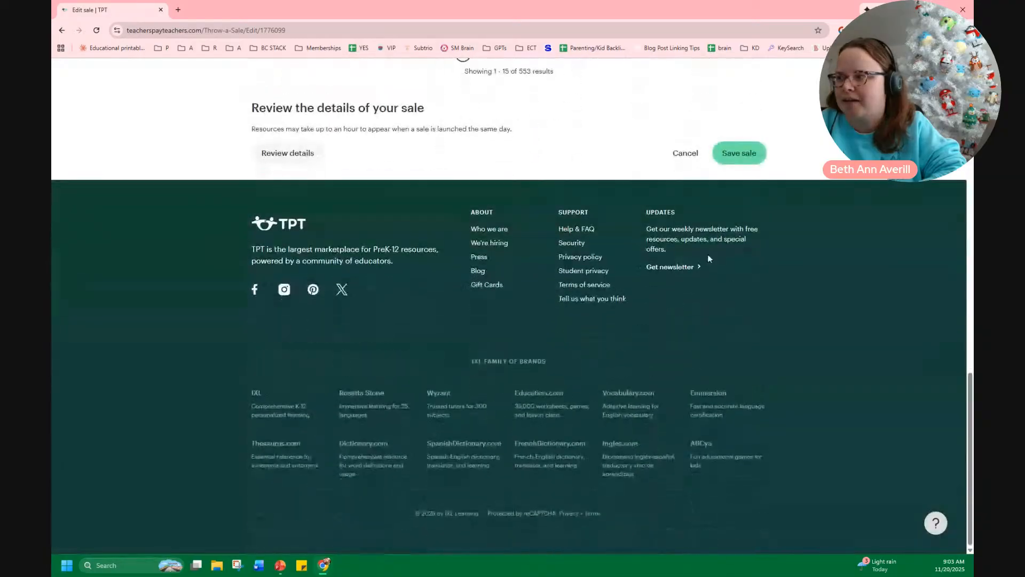
click(733, 160)
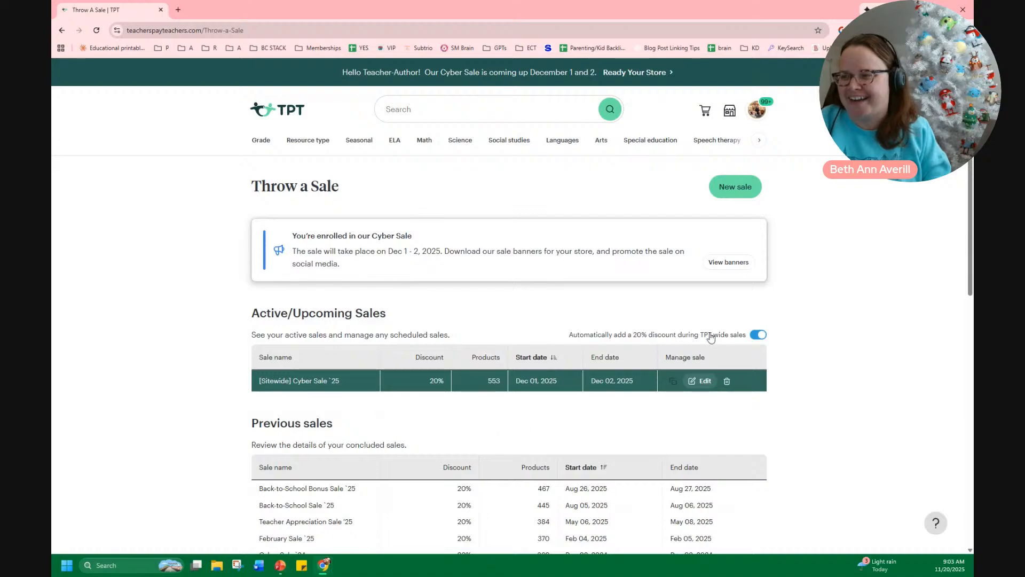
Step: Return to the TPT home page and look up search suggestions for "bingo thanksgiving"
click(269, 115)
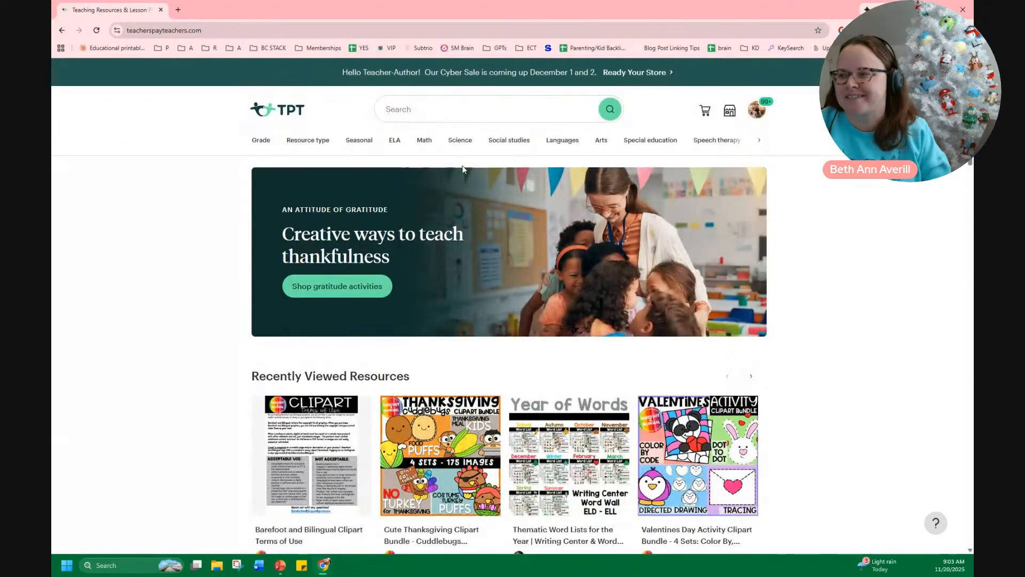
click(410, 109)
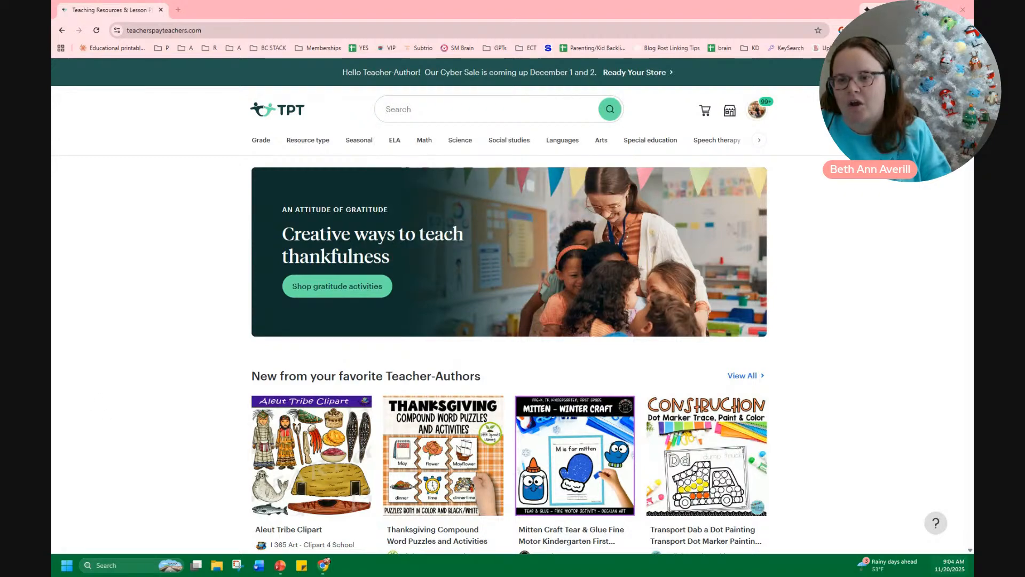
click(168, 415)
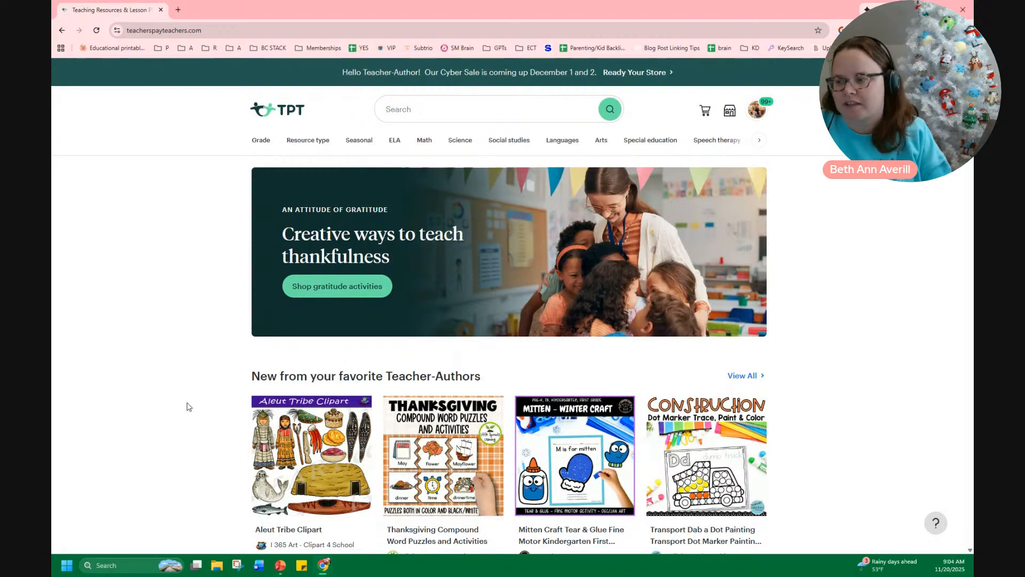
click(410, 108)
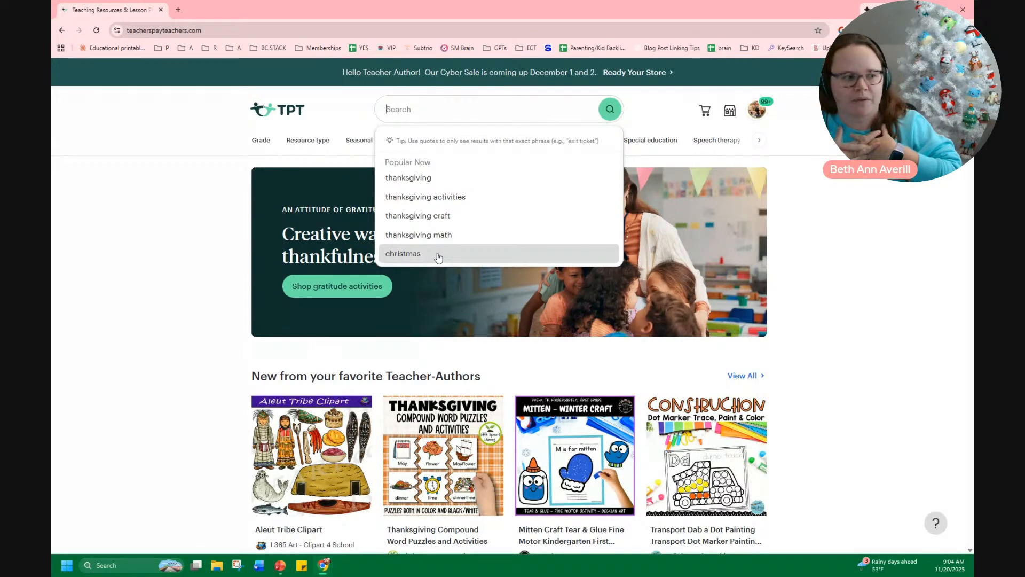
text(bingo)
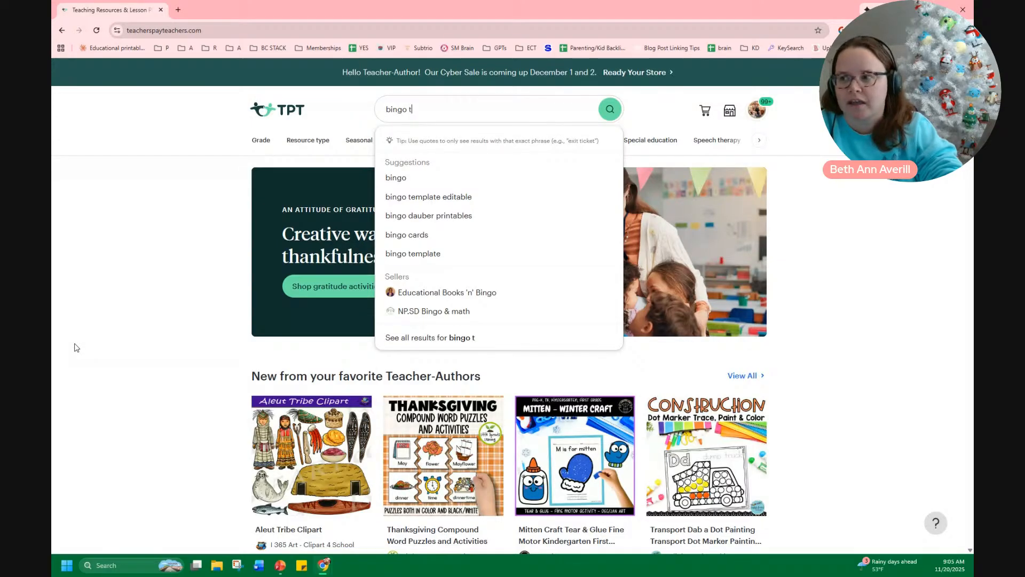
text(t)
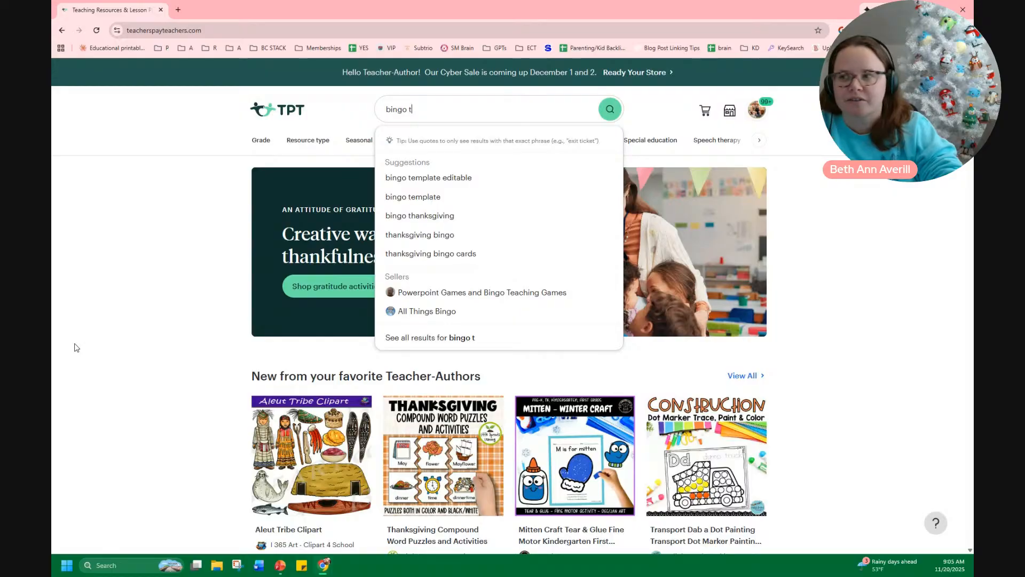
text(hanksgiving)
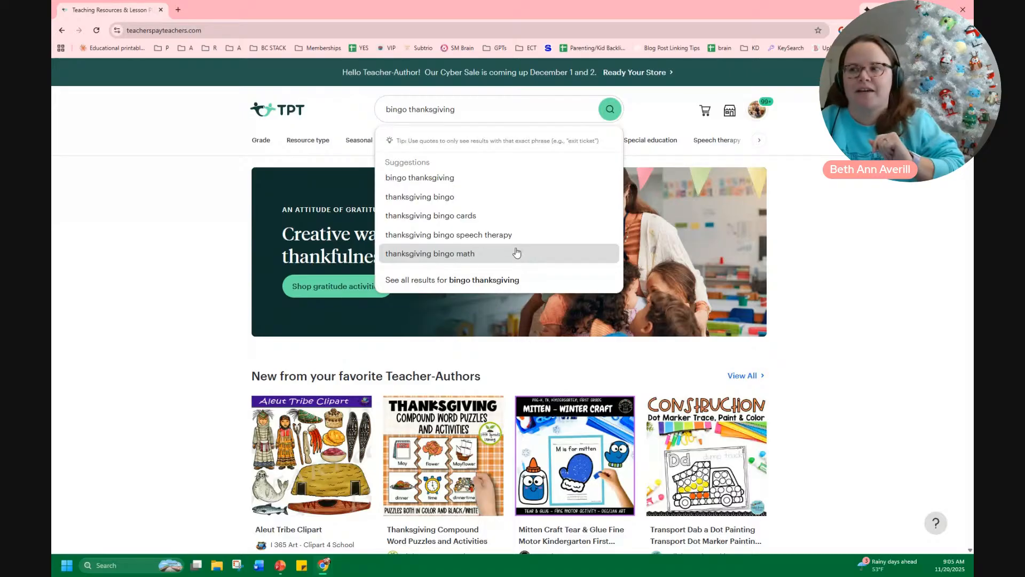
Step: Replace the search text with "thanksgiving word wall" and check the suggested search phrases as each word is added
triple_click(418, 111)
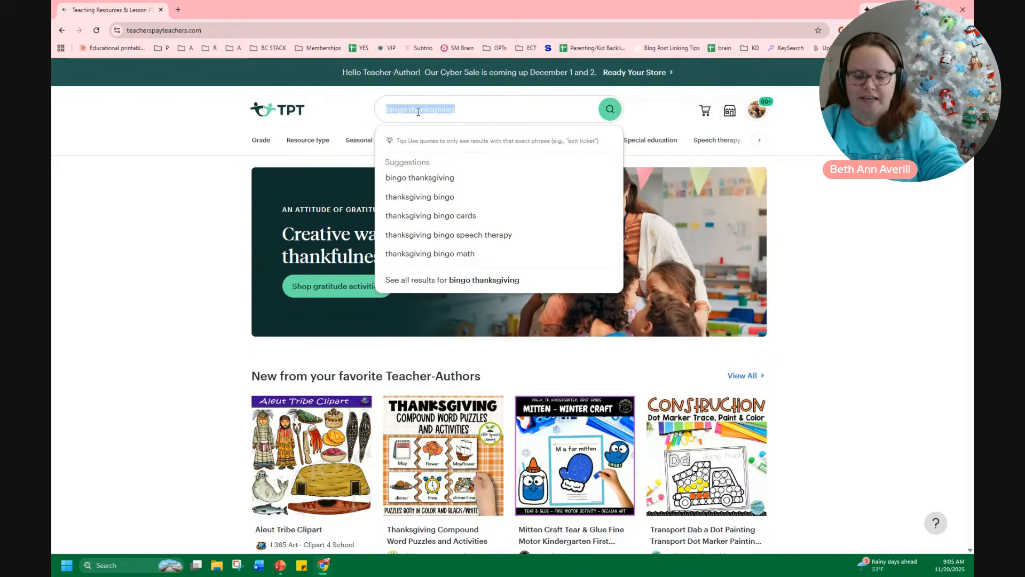
key(BackSpace)
text(thanksgiving)
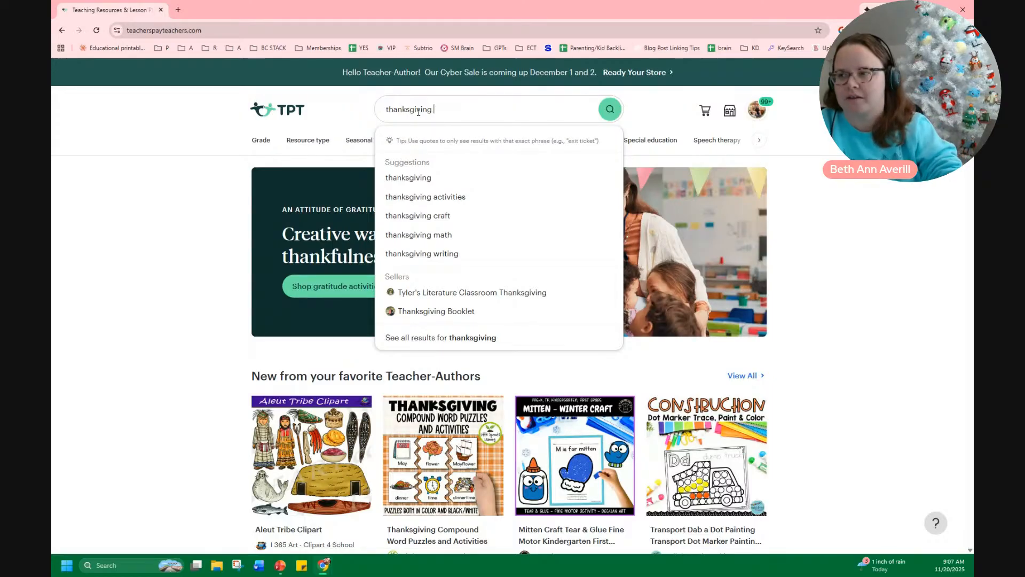
text(w)
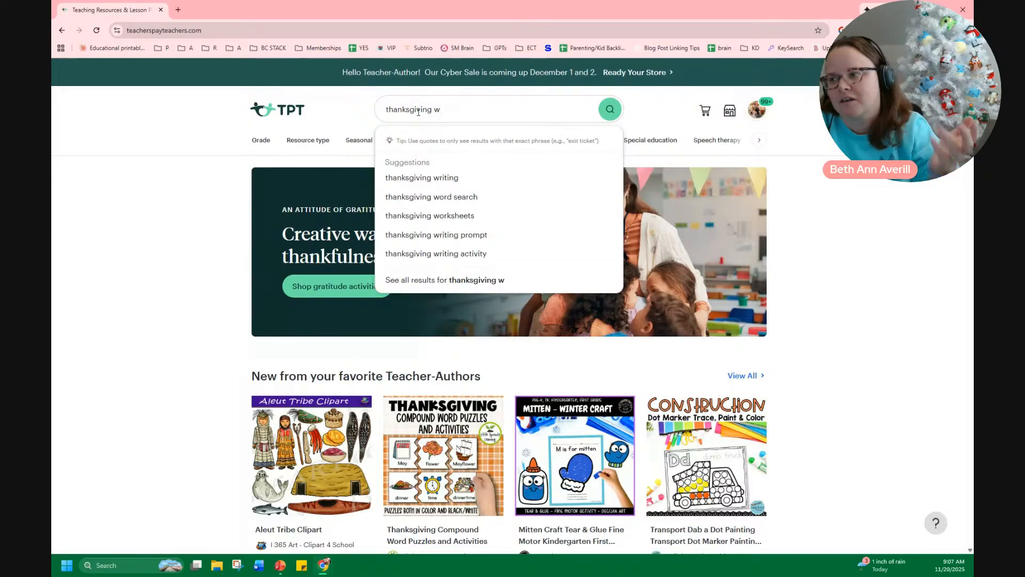
text(o)
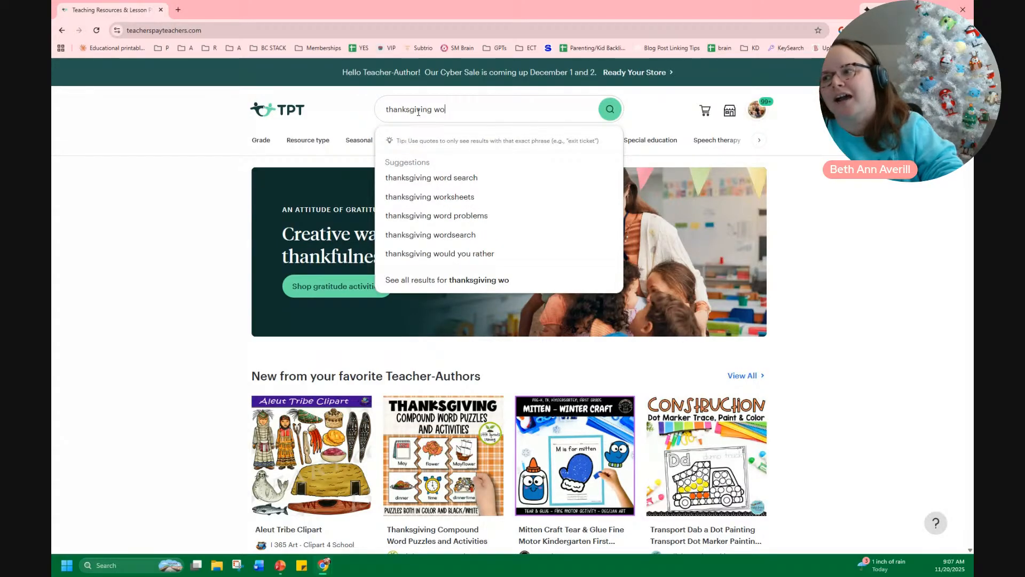
text(rd)
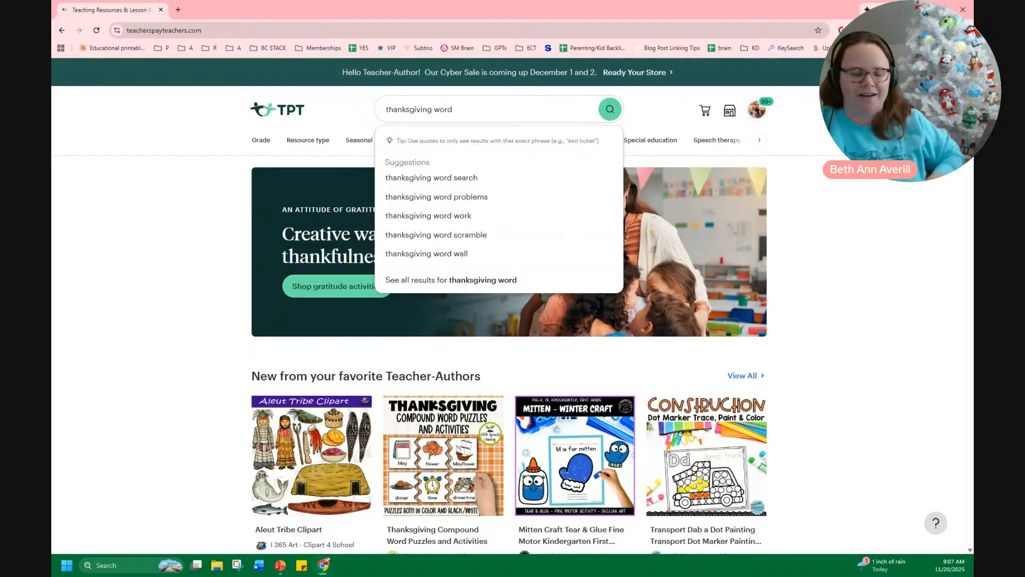
text(wall)
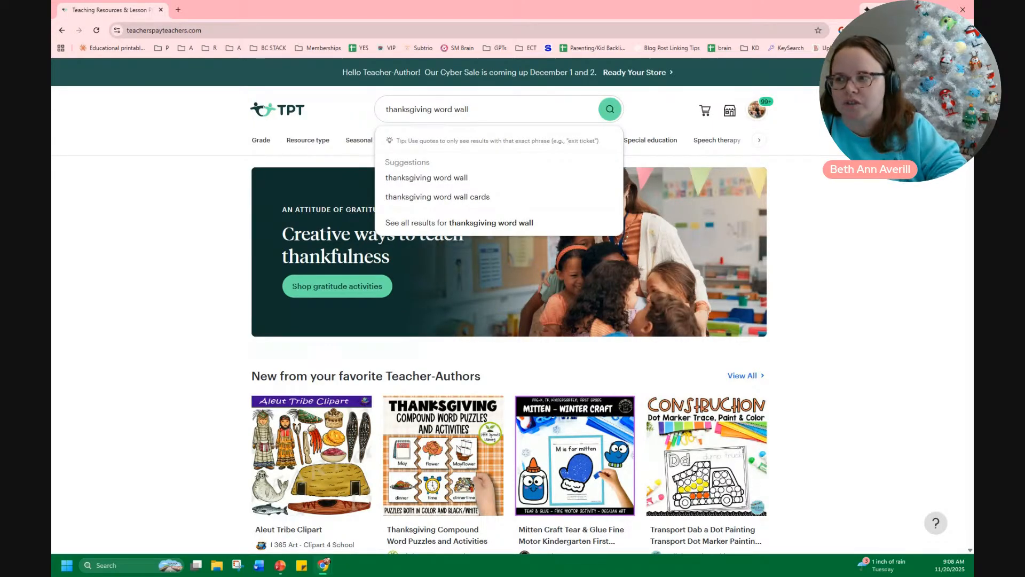
triple_click(454, 109)
Step: Switch to PowerPoint, open the Farm Word Wall presentation, and show all its slides in the slide sorter
click(919, 9)
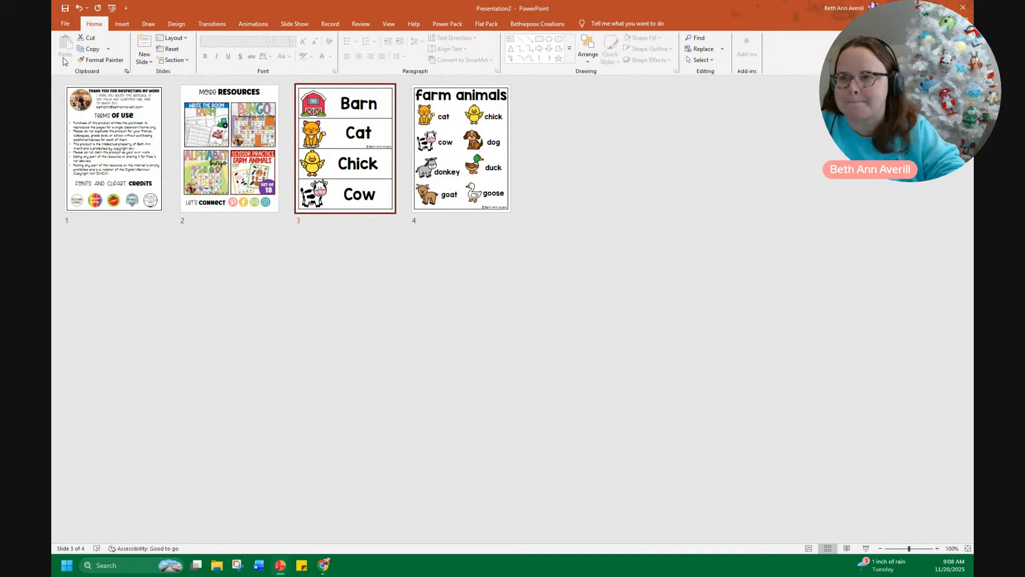
click(66, 24)
click(263, 226)
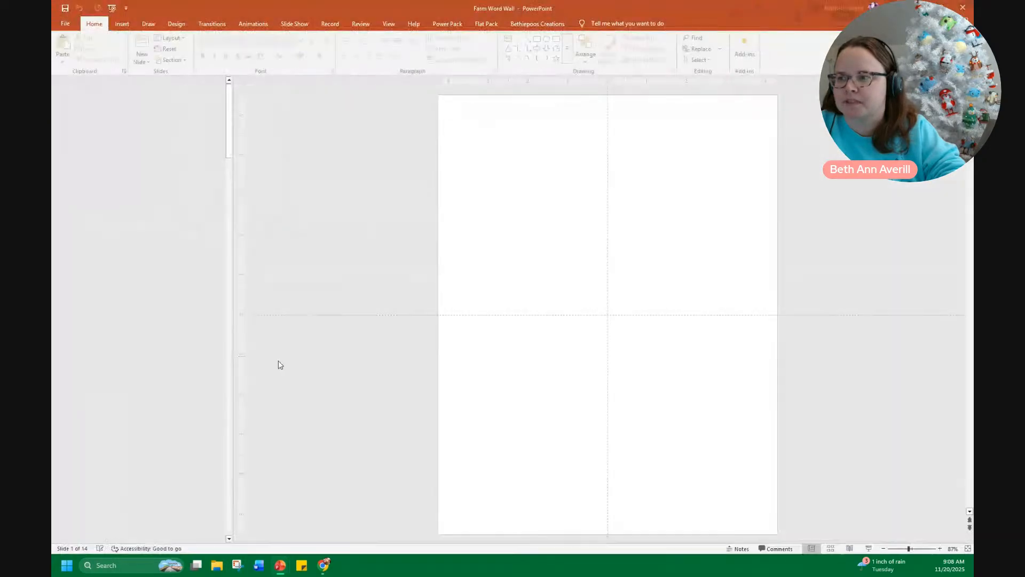
click(831, 548)
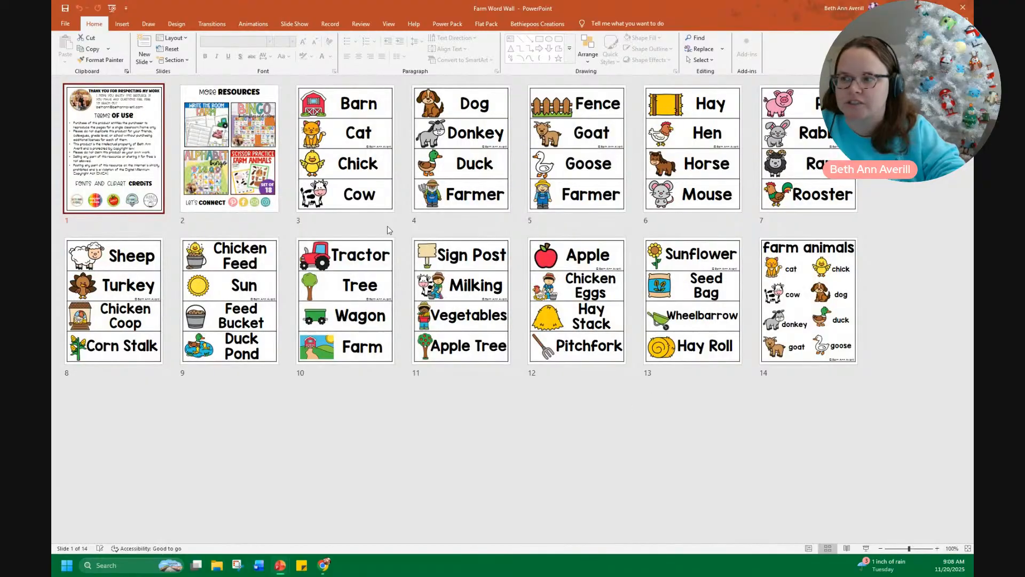
Step: Examine the Barn, Cat, Chick, Cow card slide and the farm animals slide, and close the Farm Word Wall presentation
click(356, 191)
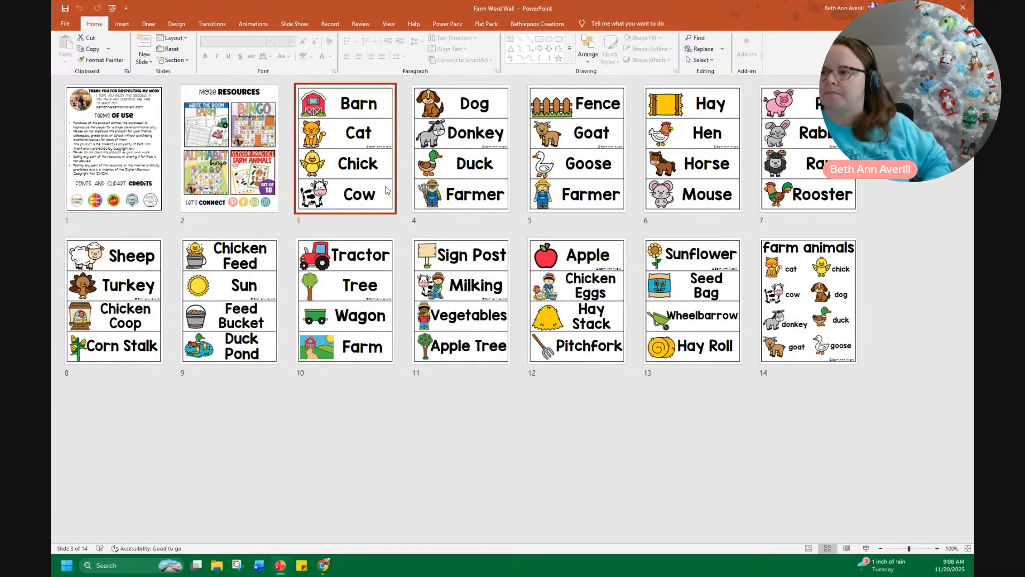
double_click(356, 190)
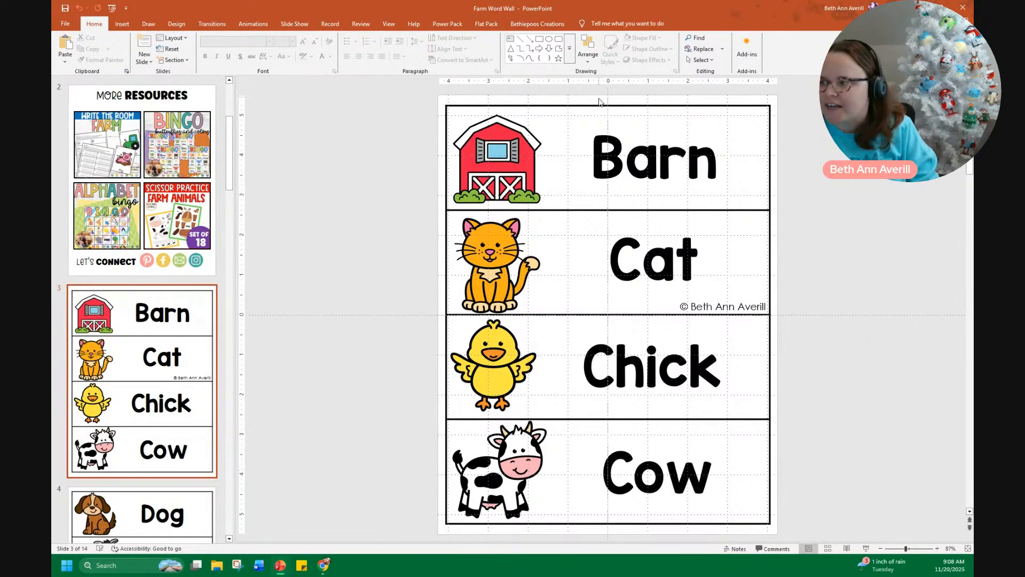
click(828, 549)
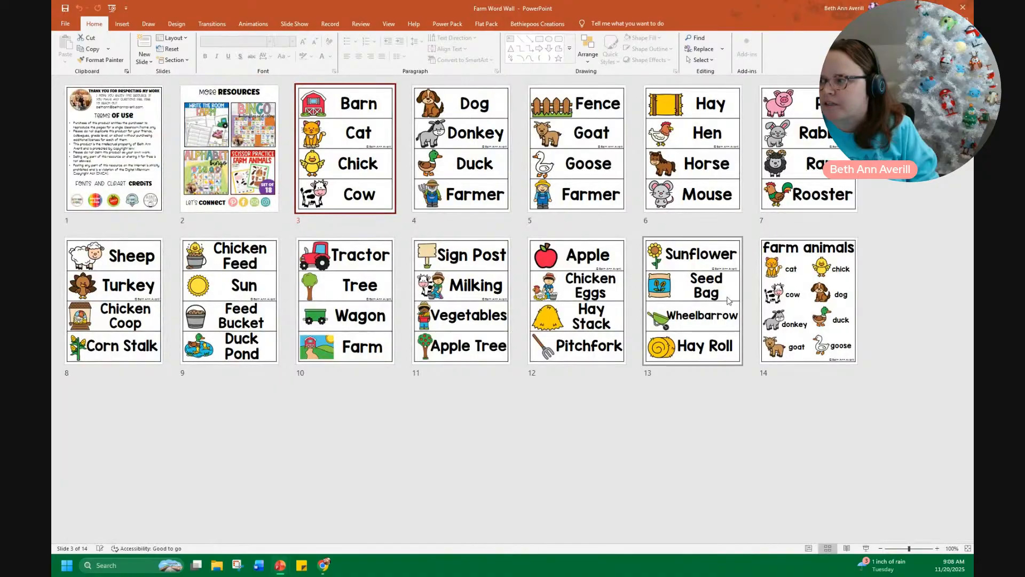
double_click(787, 306)
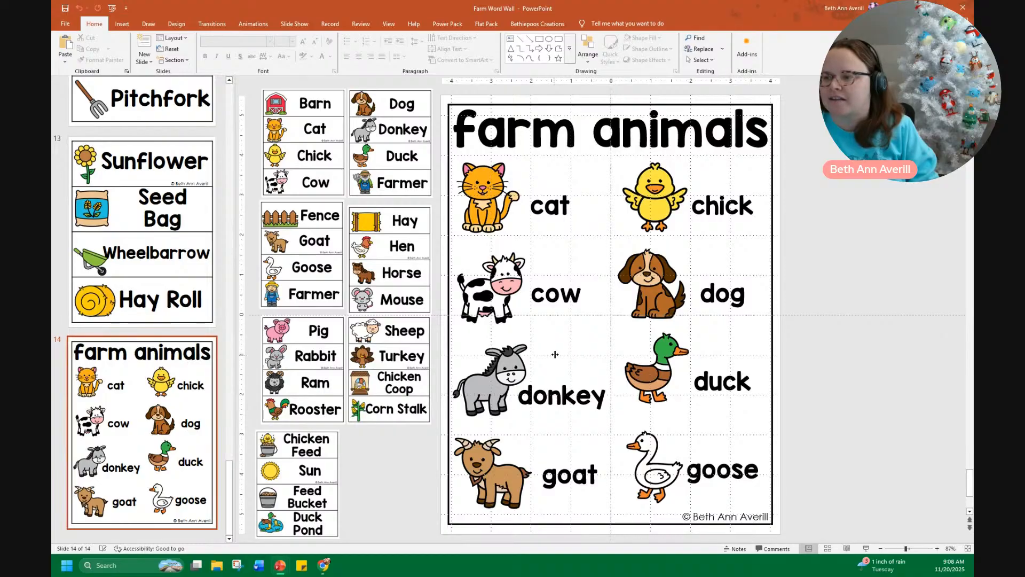
click(963, 7)
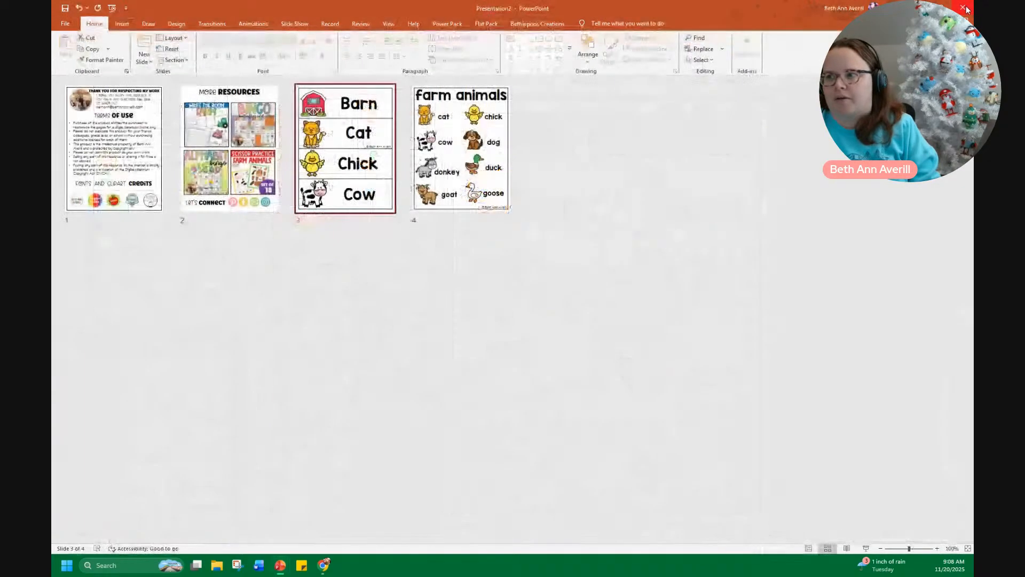
Step: View the More Resources slide in Presentation2 and inspect the pictures and table that make up the word card slide
click(439, 321)
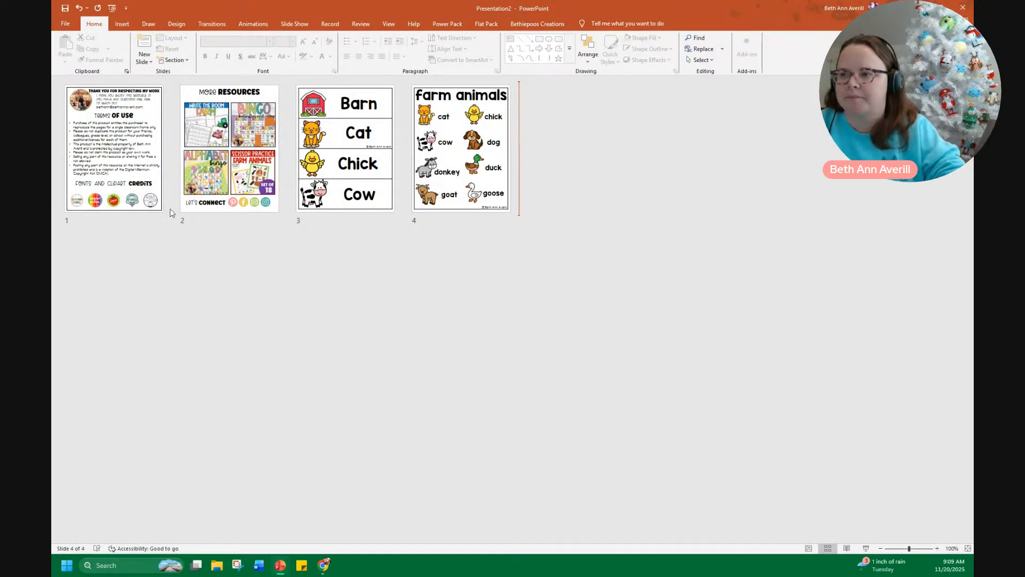
click(215, 171)
double_click(215, 171)
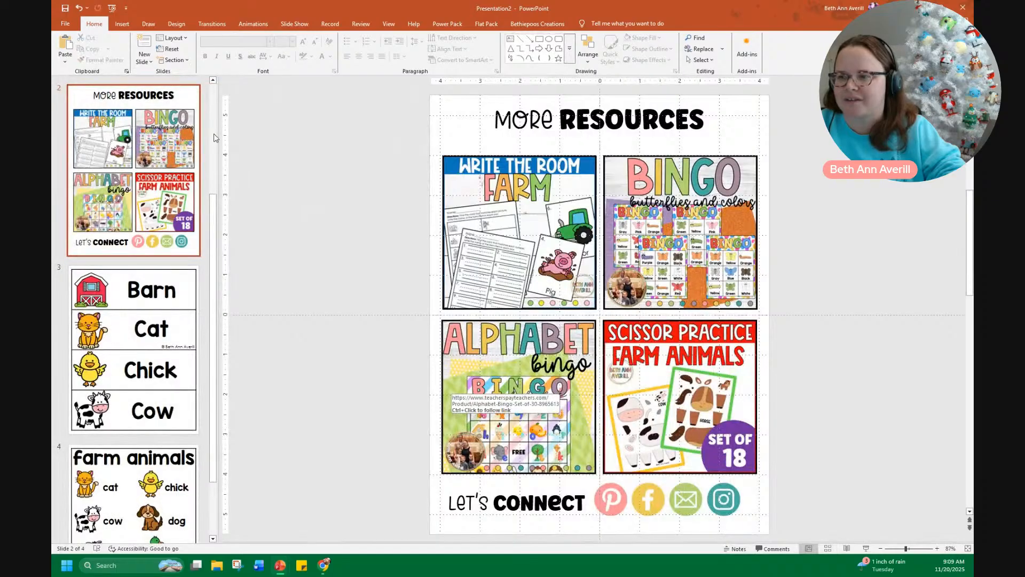
key(Down)
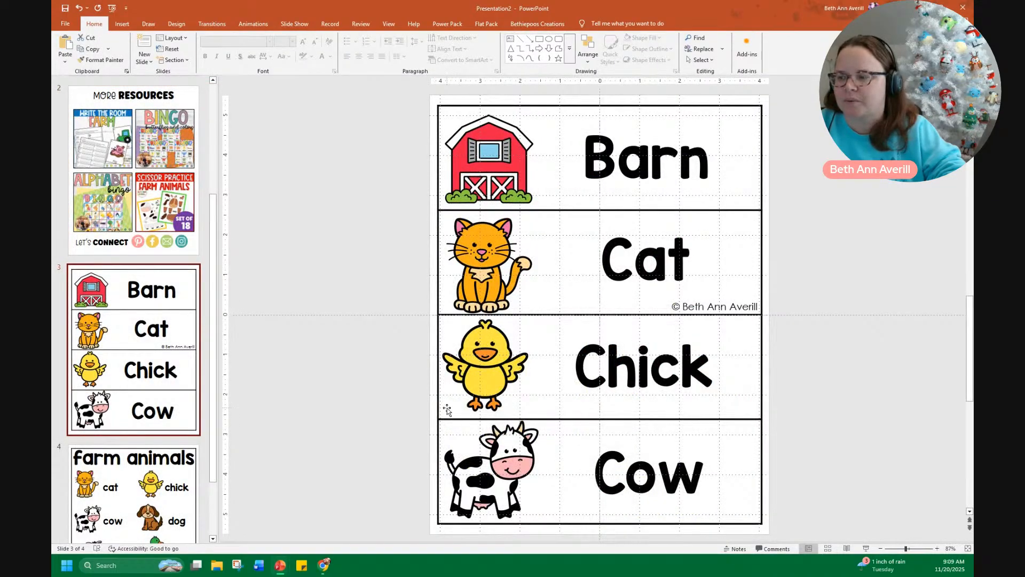
click(481, 447)
click(484, 323)
click(480, 299)
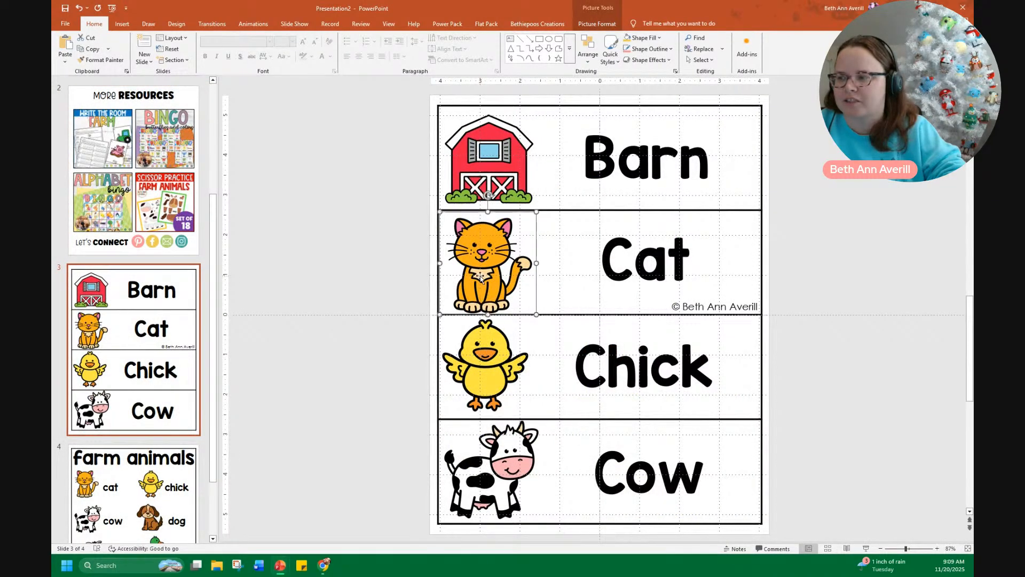
click(464, 169)
click(533, 105)
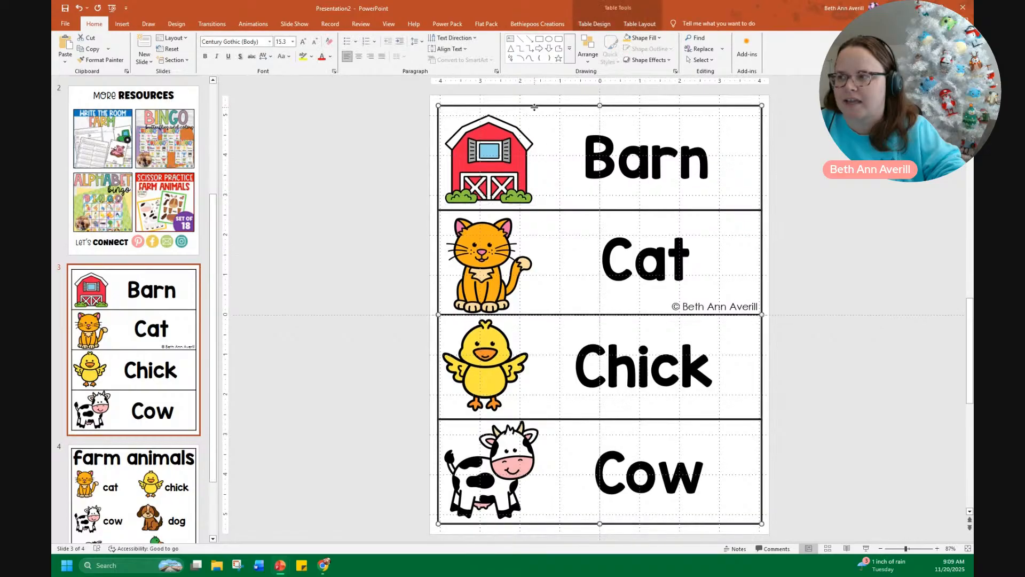
Step: Insert a table with one column and four rows on the word card slide and stretch it to fill the whole slide
click(122, 24)
click(96, 52)
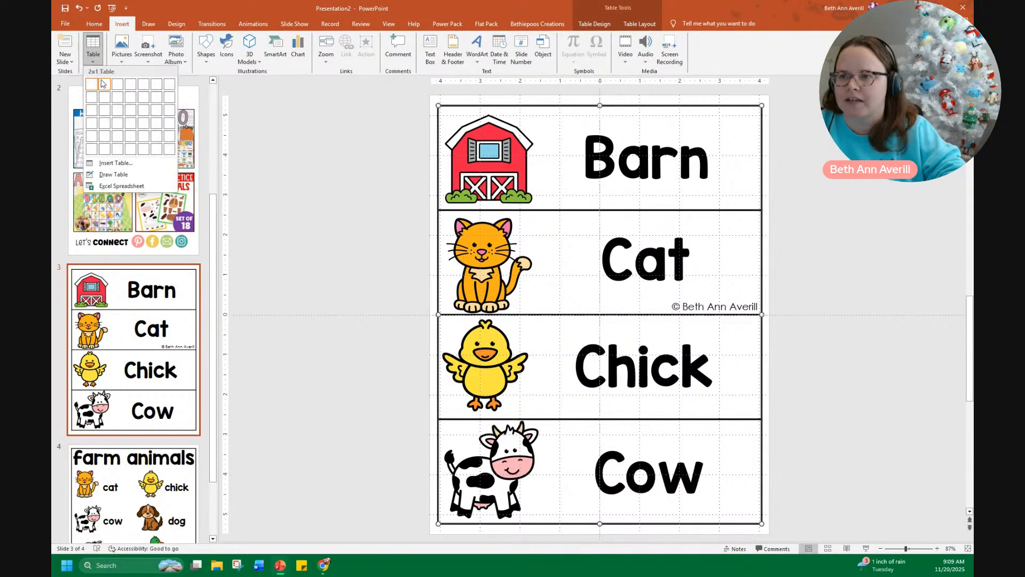
click(95, 128)
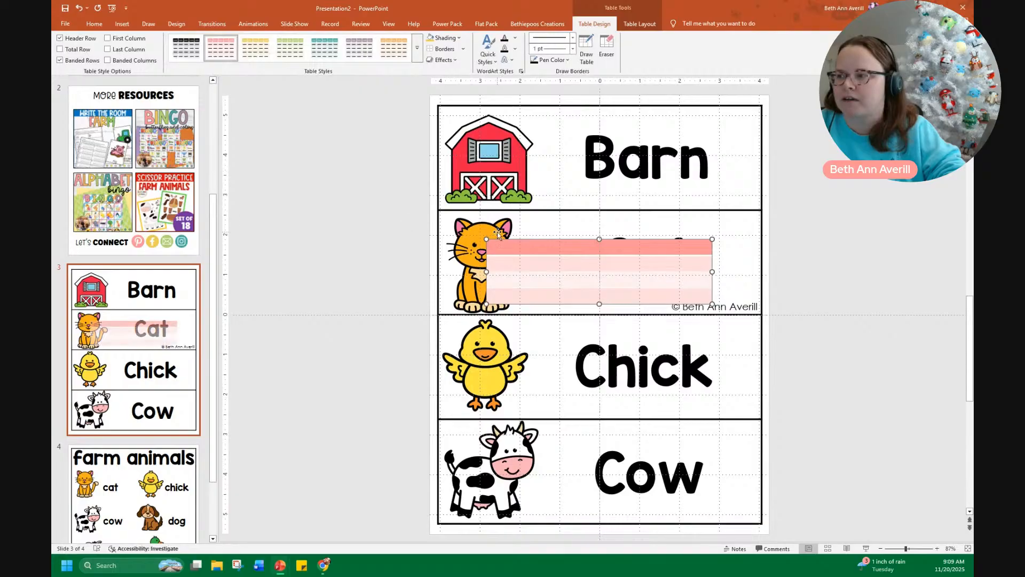
drag(485, 235, 427, 98)
drag(712, 305, 768, 536)
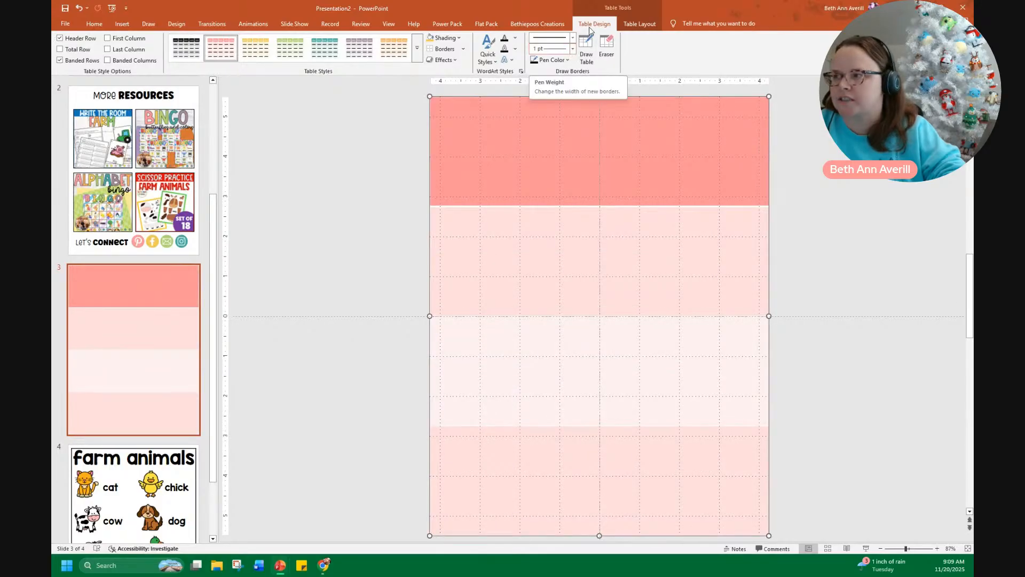
Step: Apply solid black 3 pt borders to all sides of every cell in the table
click(568, 60)
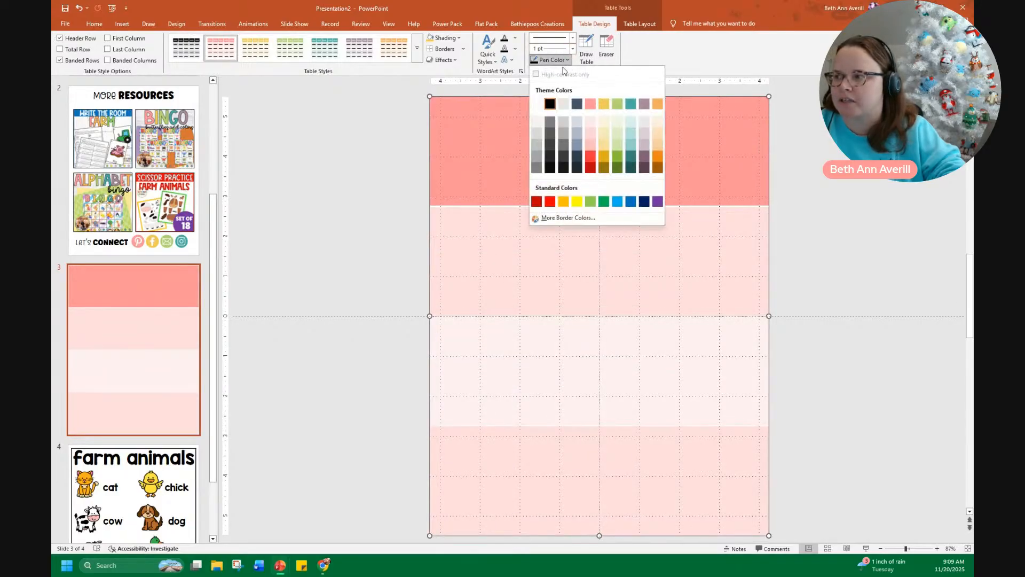
click(548, 105)
click(573, 49)
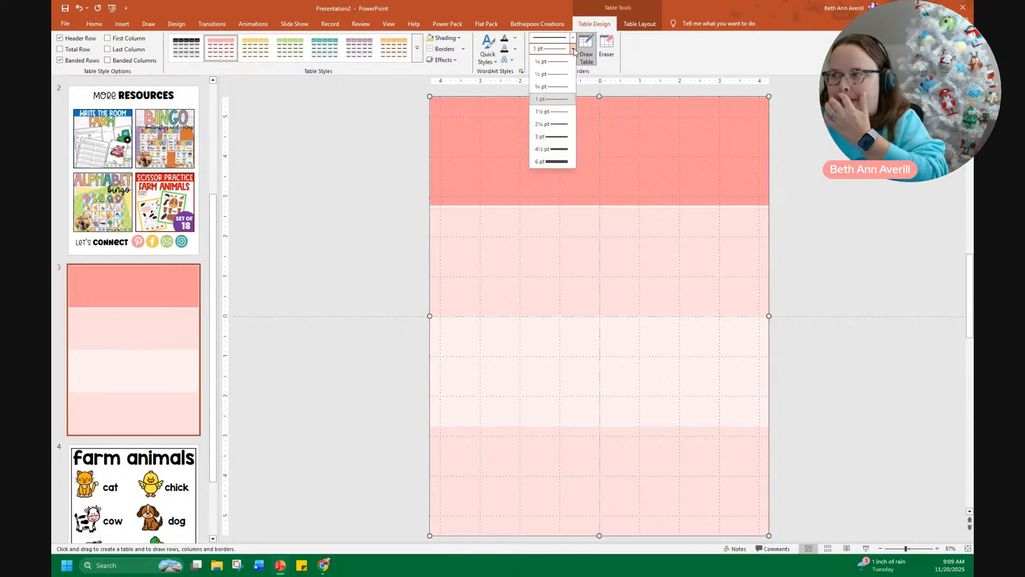
click(544, 137)
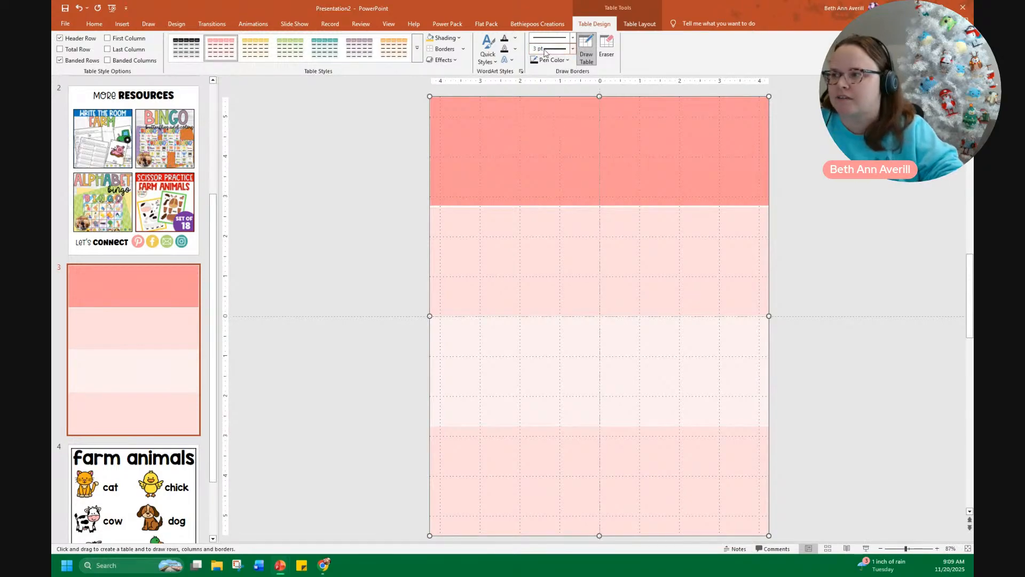
click(573, 39)
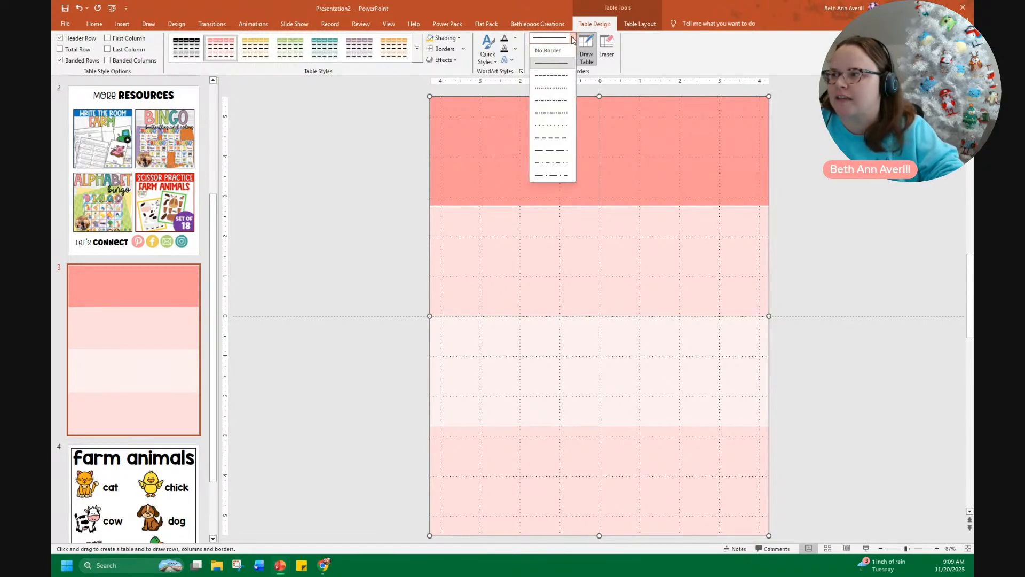
click(562, 65)
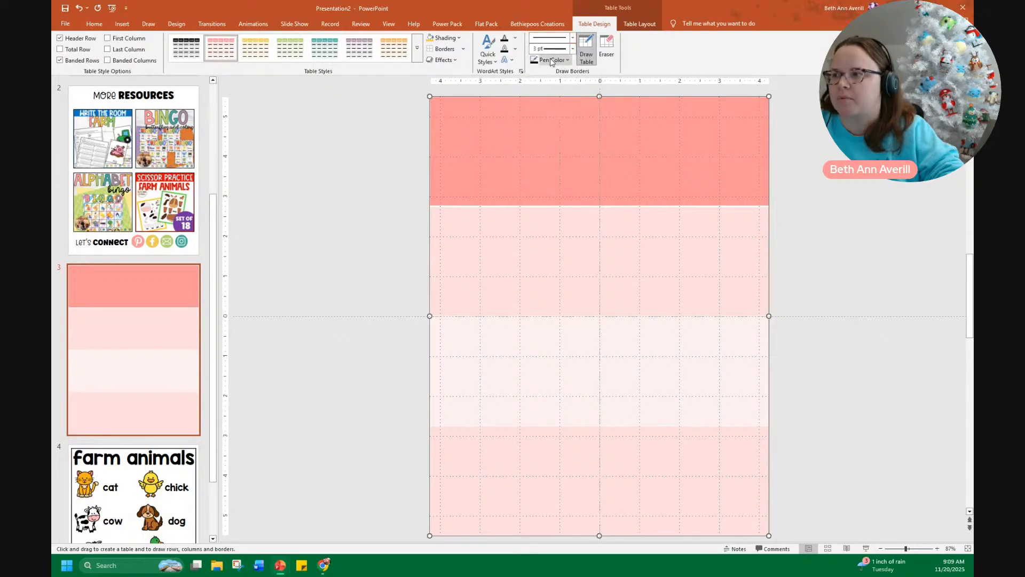
click(462, 49)
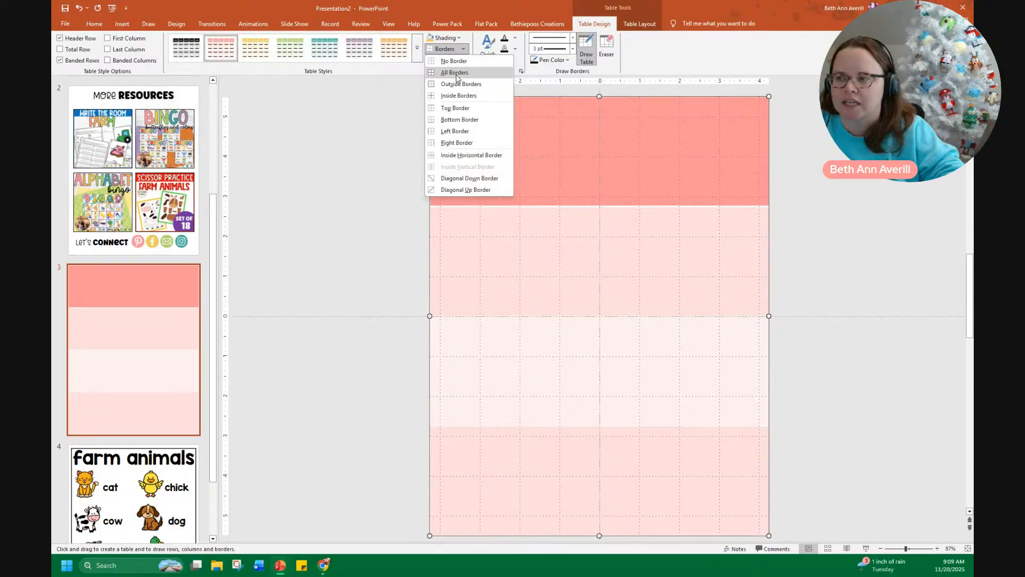
click(457, 74)
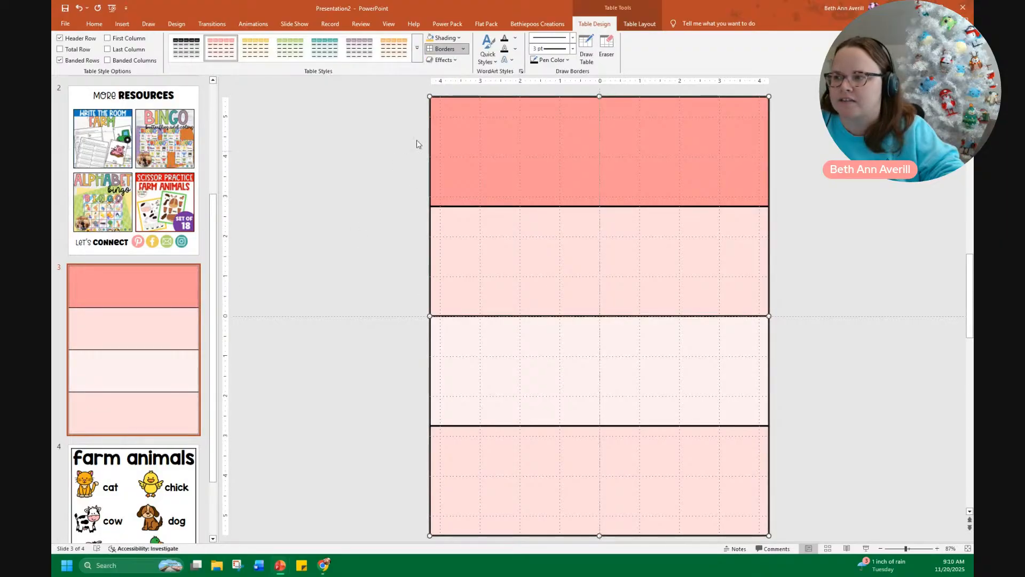
Step: Fill the table's cells with white and shrink the table to leave a narrow margin around it on the slide
click(460, 40)
click(433, 81)
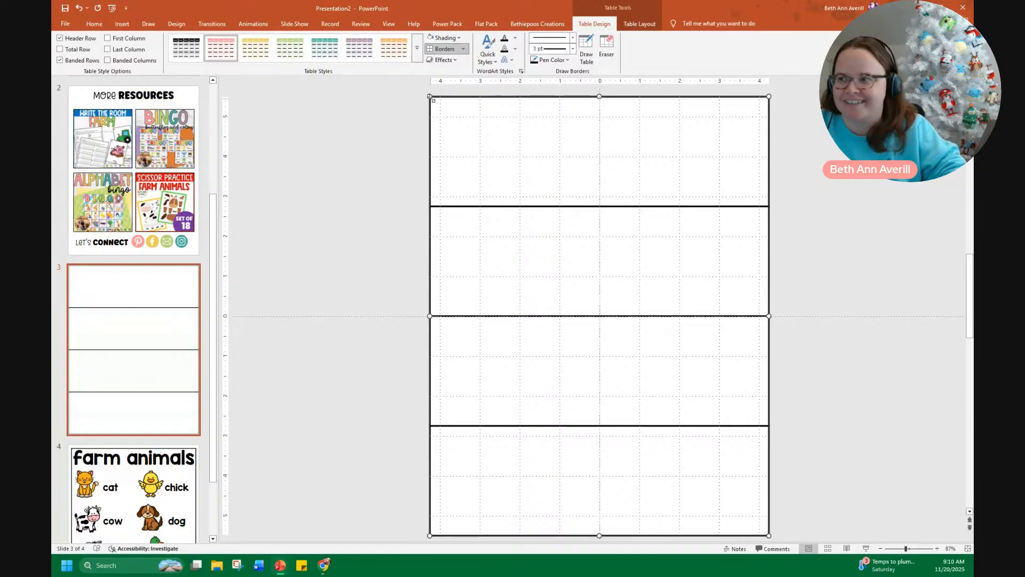
drag(429, 95, 437, 104)
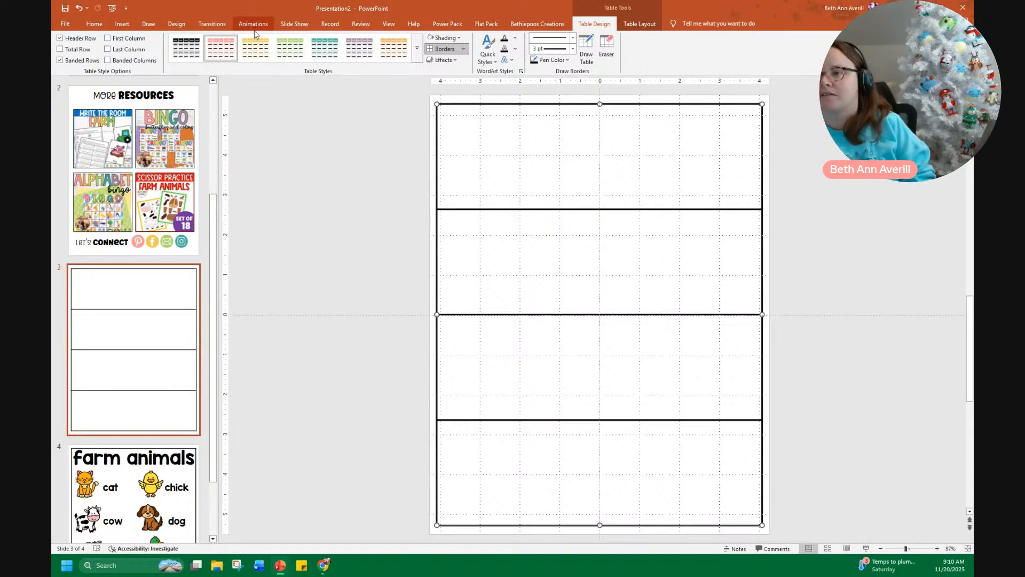
Step: Add a small copyright text box with the © symbol and the author's name in the lower right corner of the second row
click(94, 25)
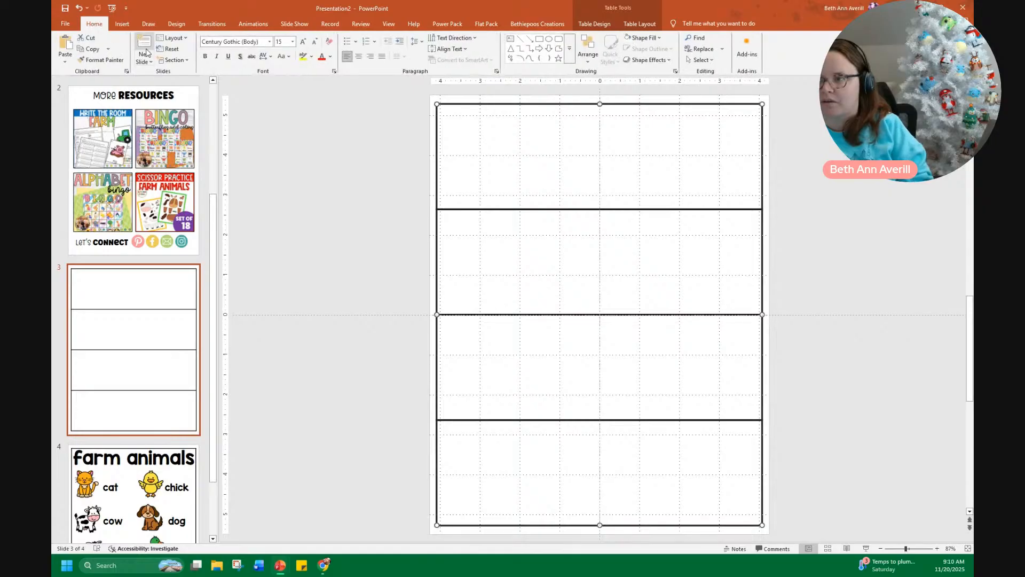
click(514, 39)
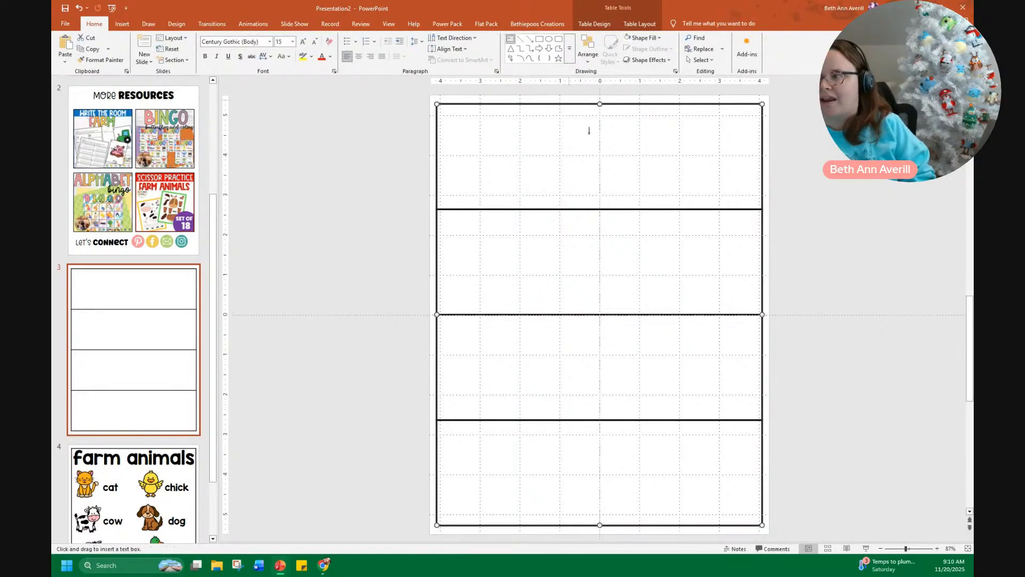
drag(638, 286, 751, 308)
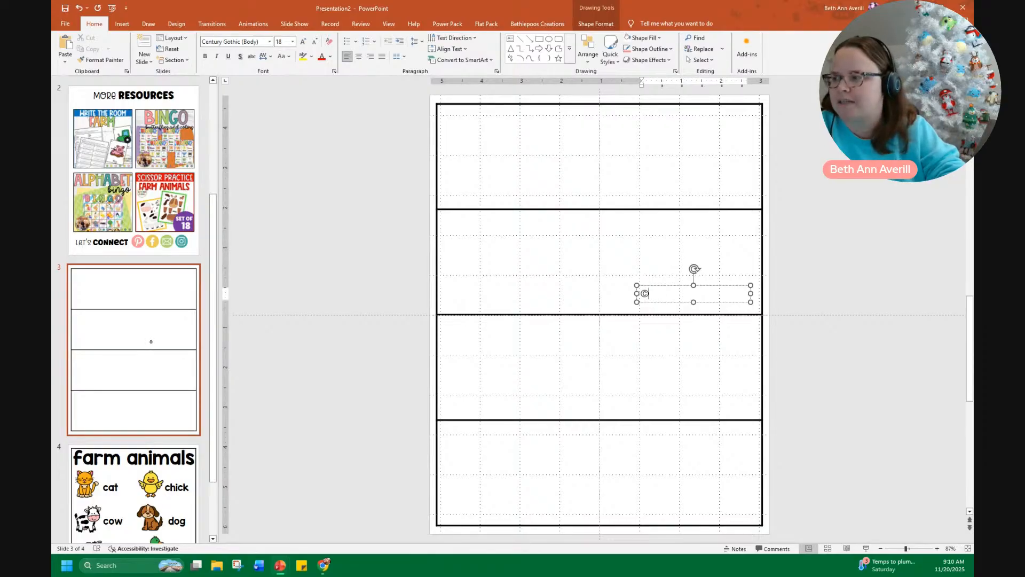
text(© Beth Ann Averill)
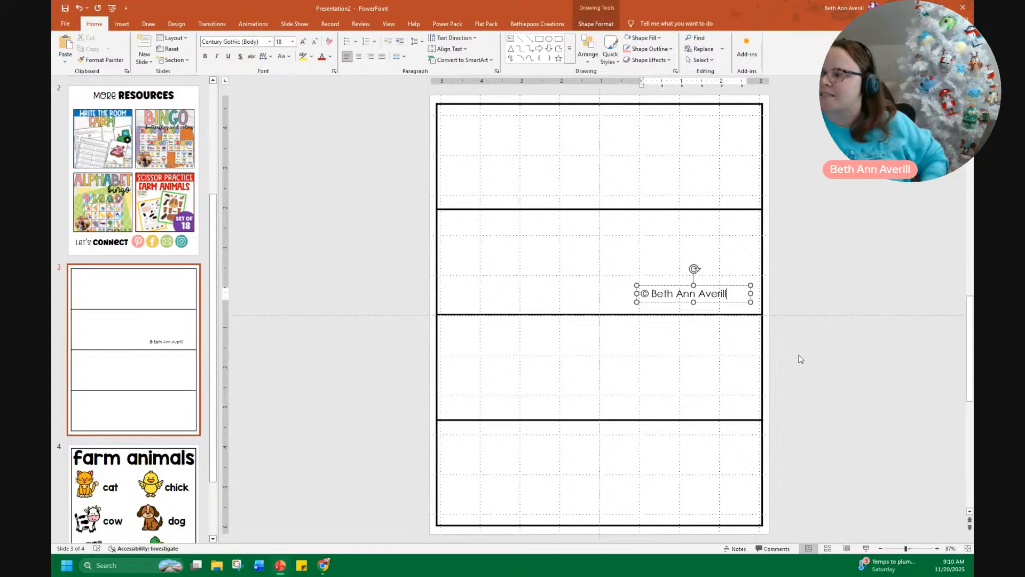
drag(729, 300, 755, 313)
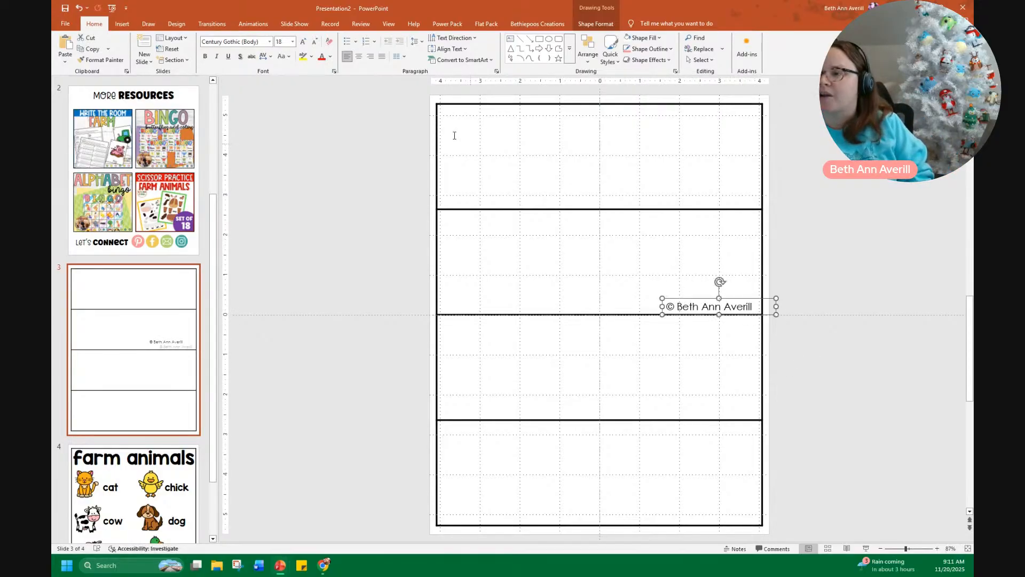
click(315, 41)
drag(741, 302, 750, 303)
click(307, 254)
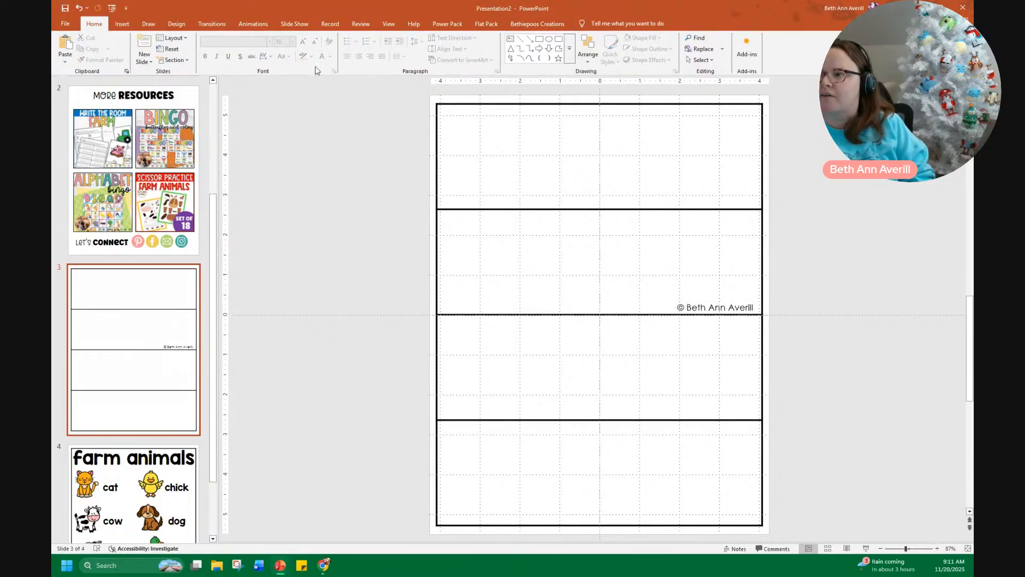
Step: Draw an empty text box about 5 inches wide in the table's top row
click(510, 40)
drag(524, 126, 722, 189)
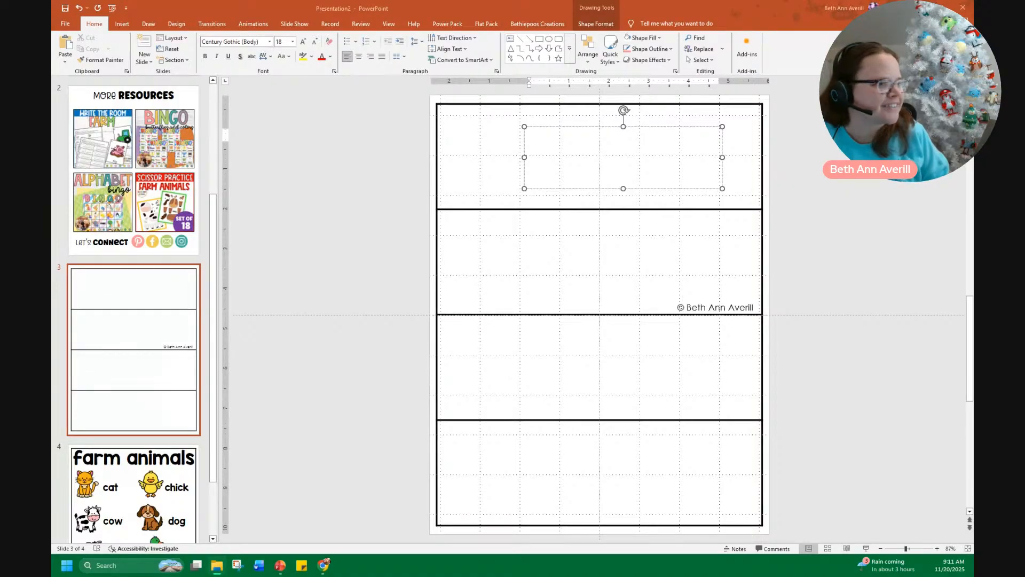
Step: Switch to File Explorer and open the Color folder of the Thanksgiving Clipart A to Z set
drag(51, 299, 241, 4)
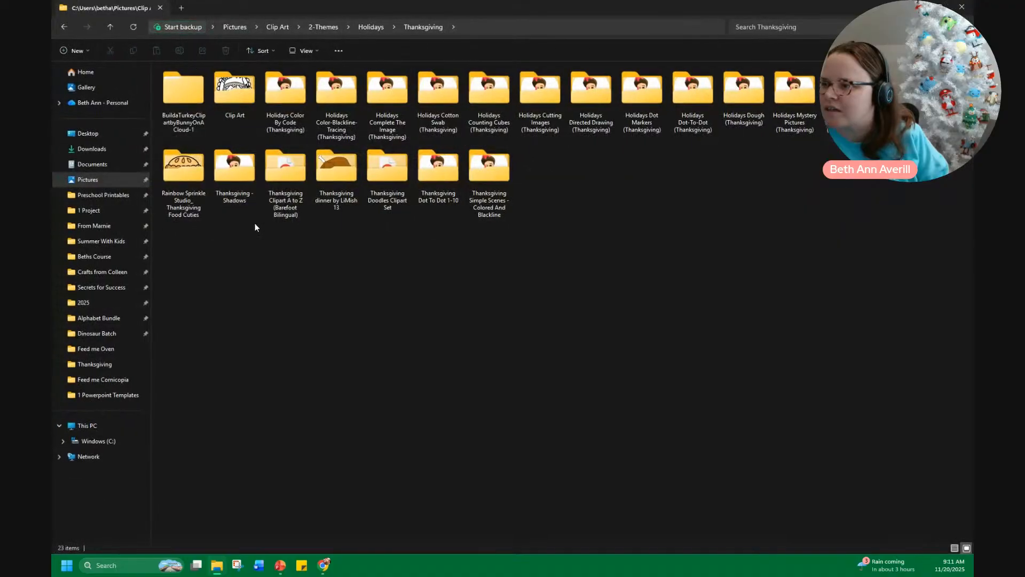
double_click(293, 173)
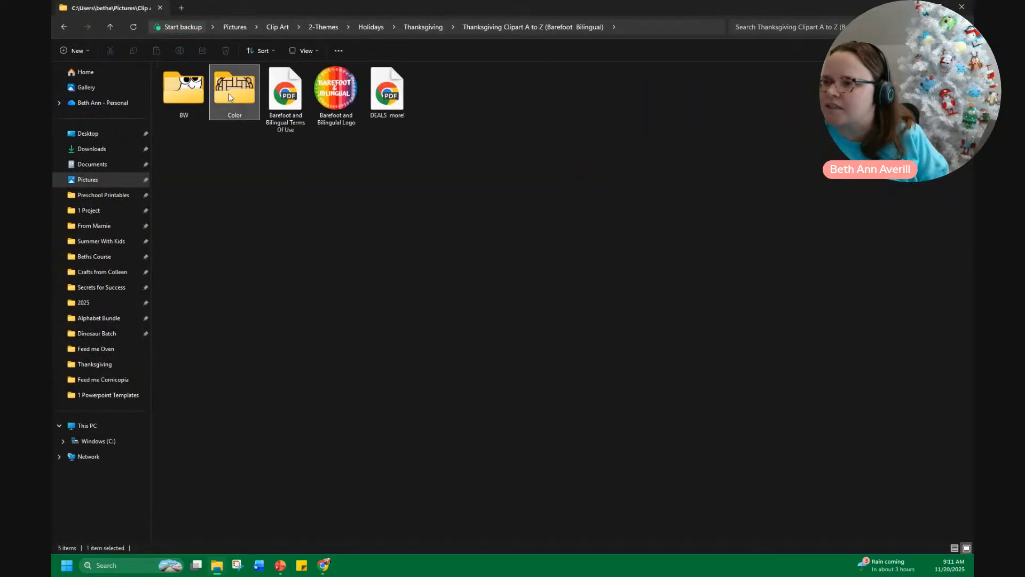
double_click(230, 94)
Step: Bring the Apple Pie picture onto the PowerPoint slide and fit it into the left end of the top row
drag(305, 8, 51, 42)
drag(52, 374, 489, 176)
drag(772, 485, 510, 169)
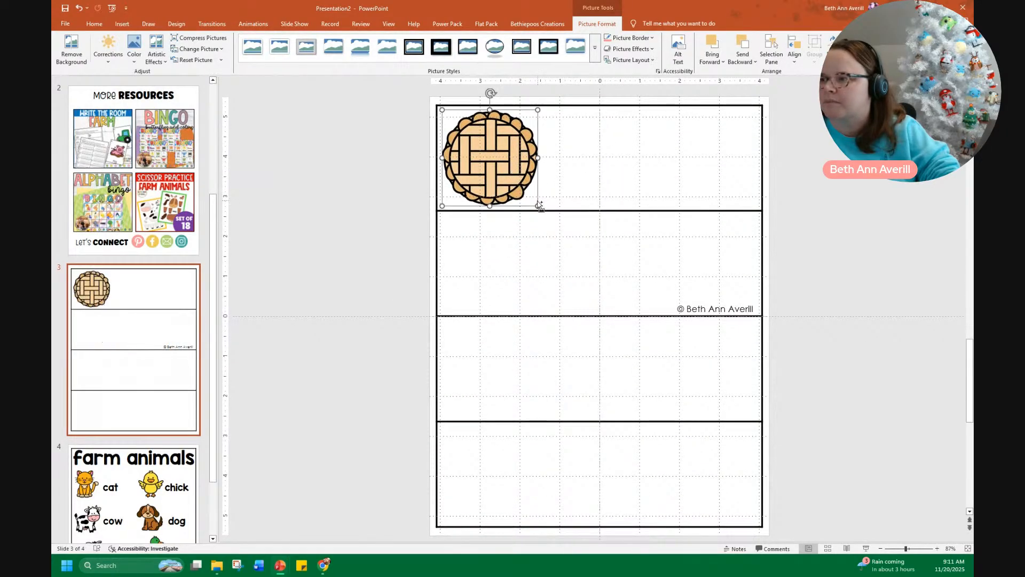
drag(537, 203, 528, 194)
drag(504, 170, 498, 171)
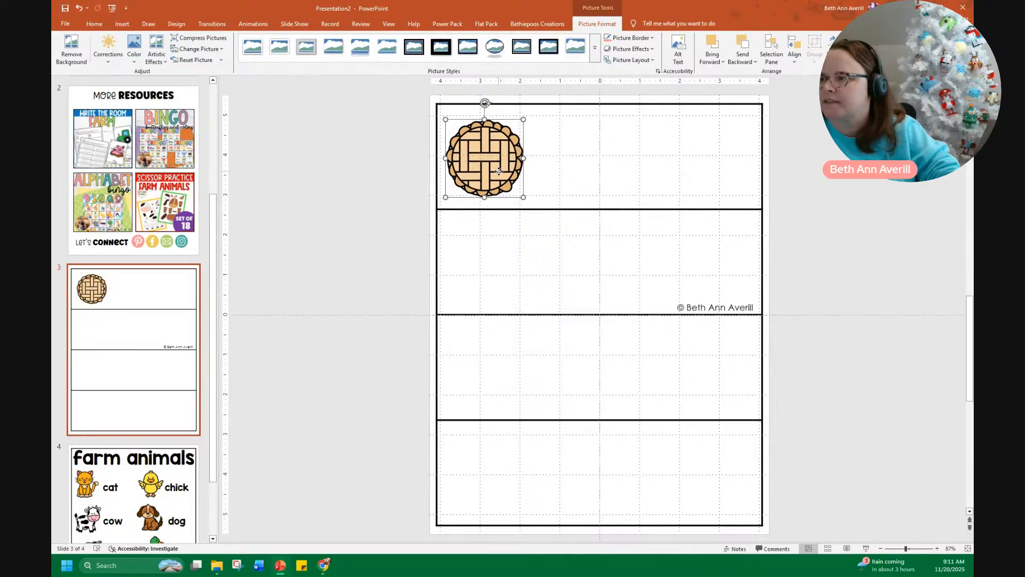
Step: Enter "Apple Pie" in the top row's text box and move the box down beside the pie picture
click(570, 155)
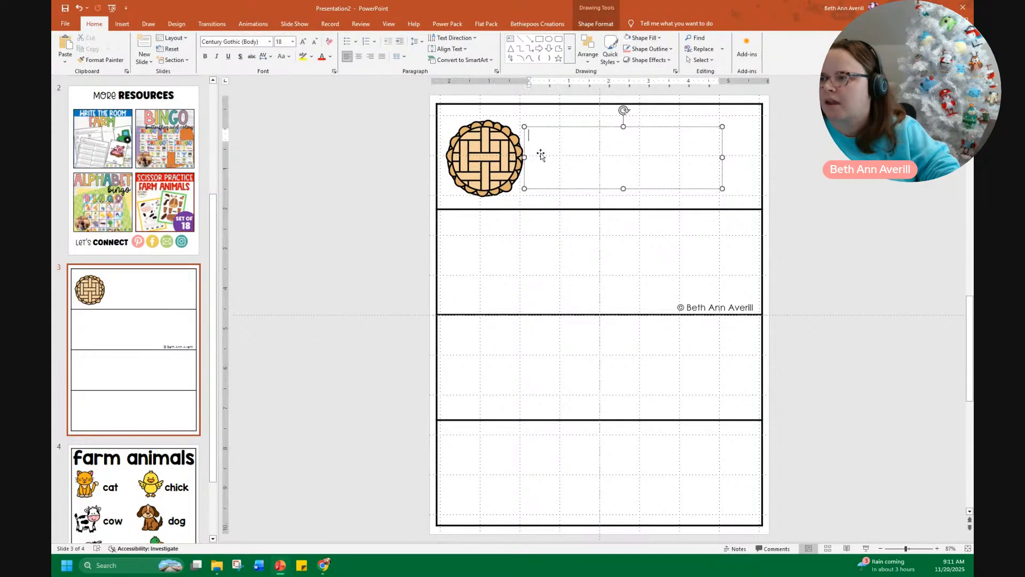
text(Apple Pie)
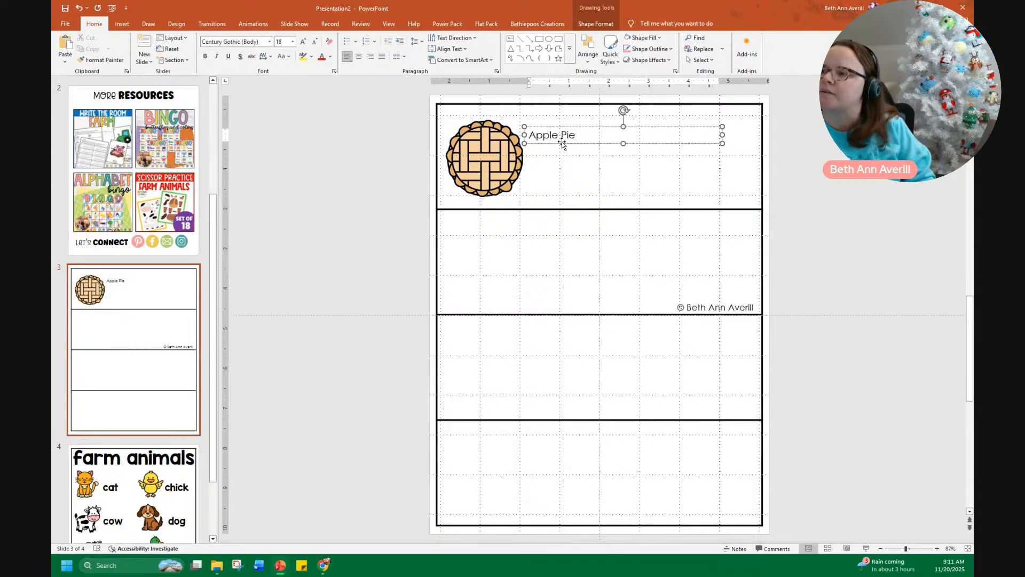
drag(562, 141, 568, 172)
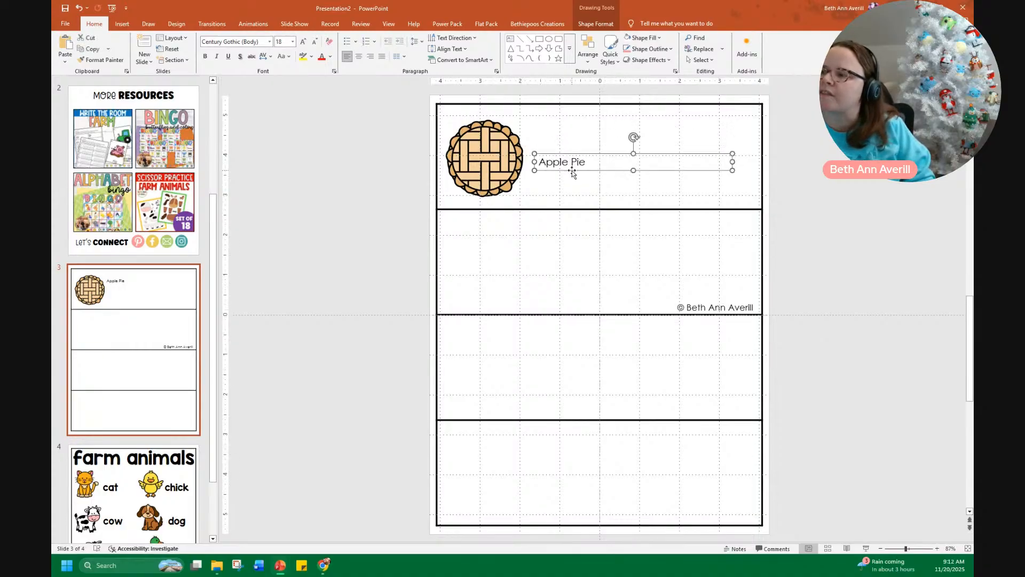
Step: Format the Apple Pie label in the KG Red Hands font at 66 pt
click(303, 43)
click(303, 44)
click(302, 44)
click(303, 44)
click(303, 43)
click(303, 44)
click(303, 44)
click(270, 41)
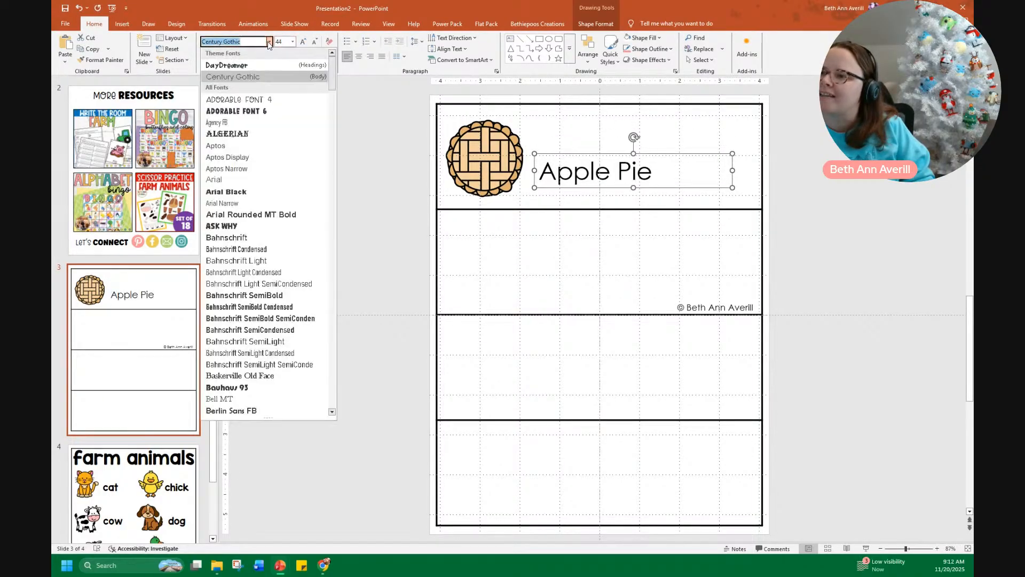
scroll(282, 334, down, 20)
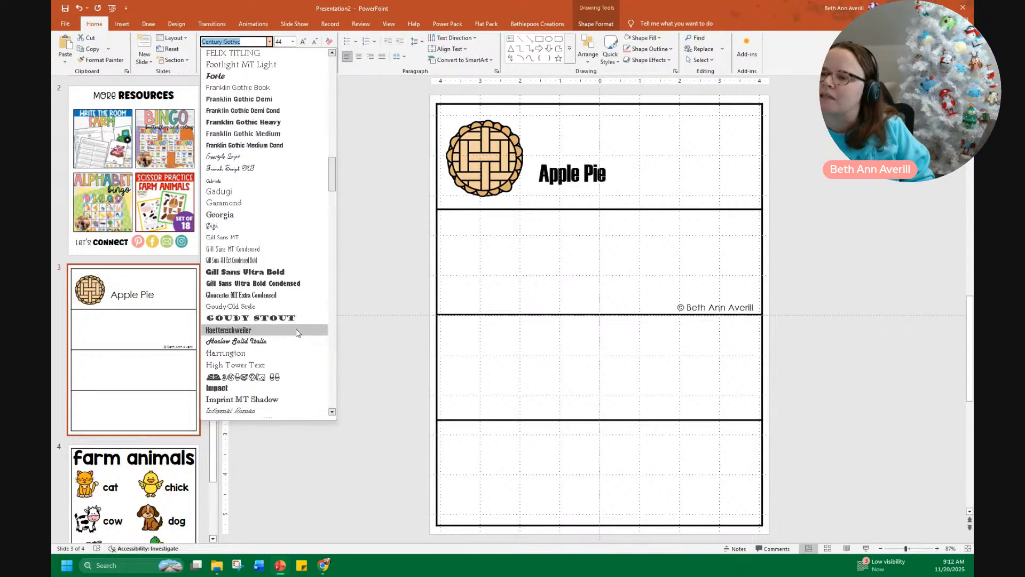
scroll(297, 331, down, 5)
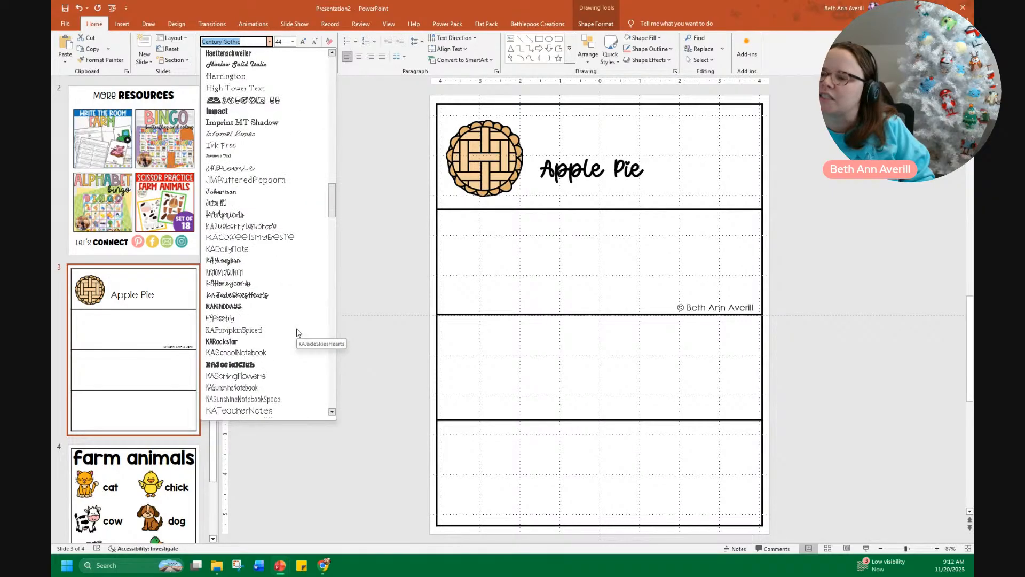
click(256, 308)
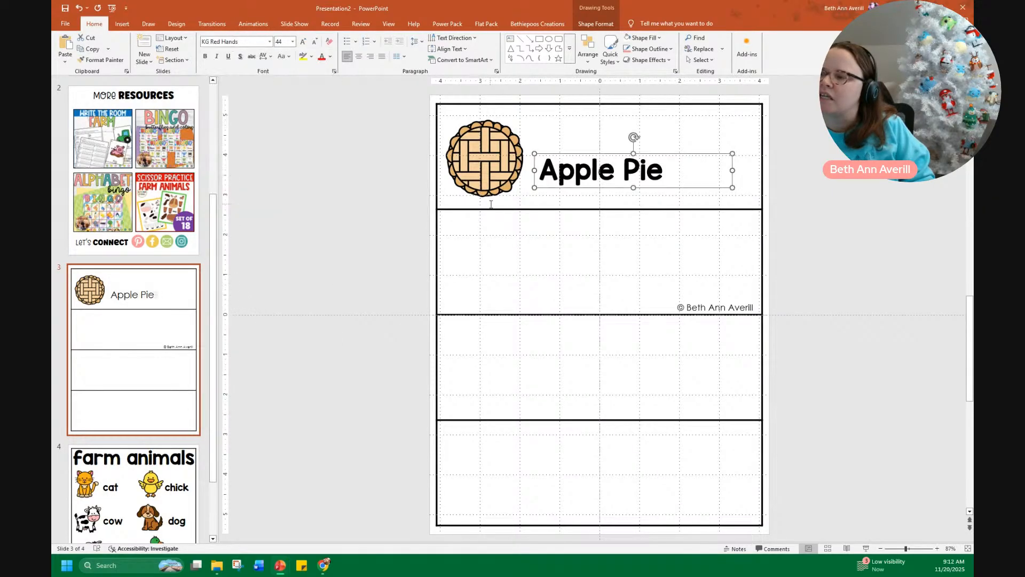
click(303, 42)
click(302, 41)
click(303, 42)
click(303, 42)
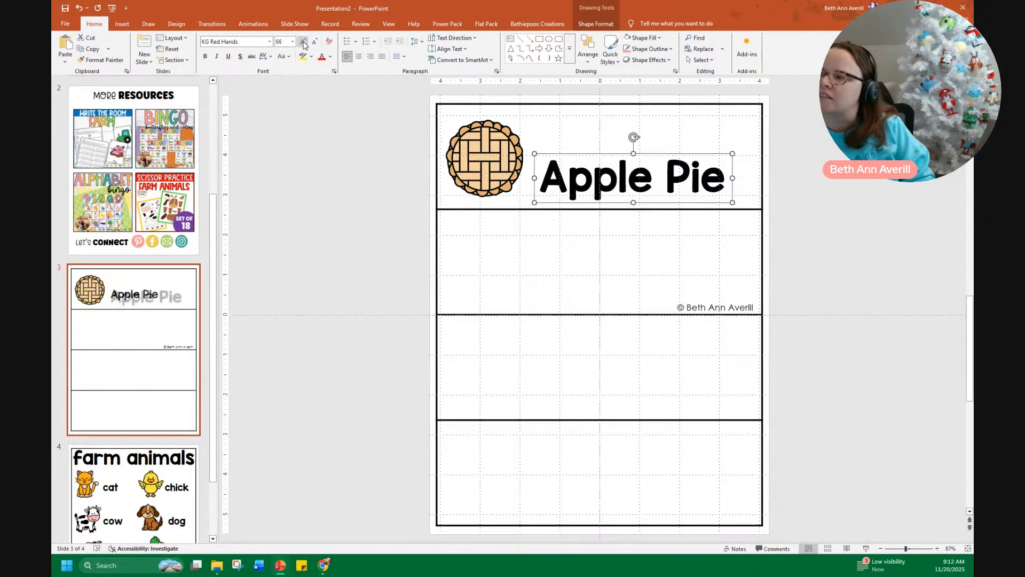
Step: Widen the Apple Pie text box to the table's right border and center it vertically in the top row
drag(735, 178, 764, 177)
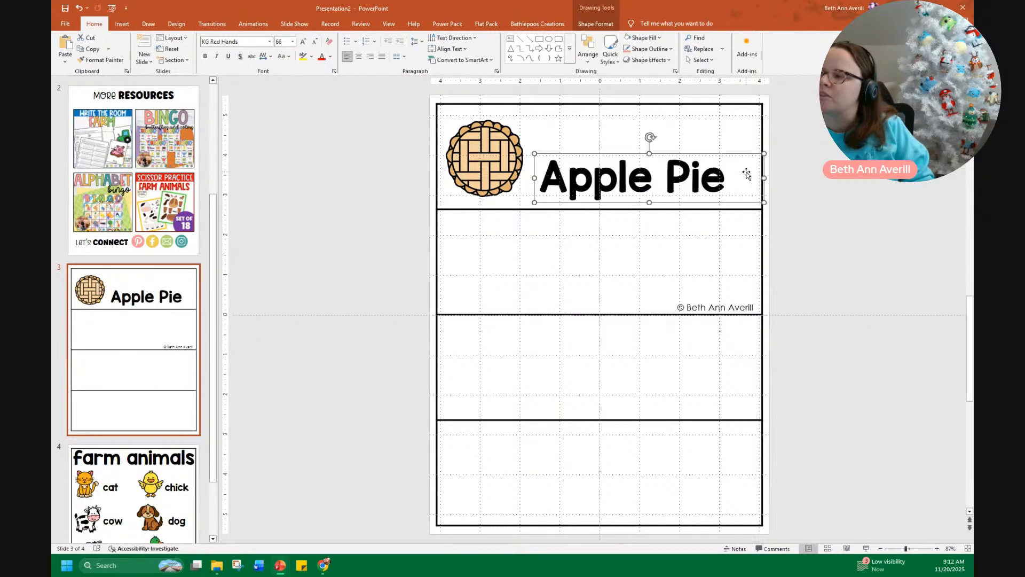
drag(691, 154, 689, 132)
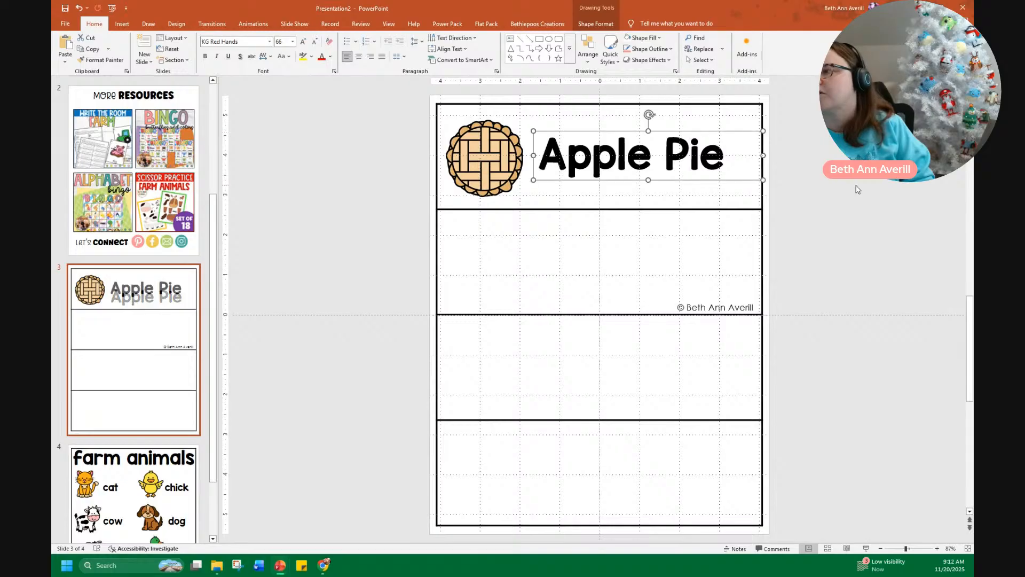
click(857, 185)
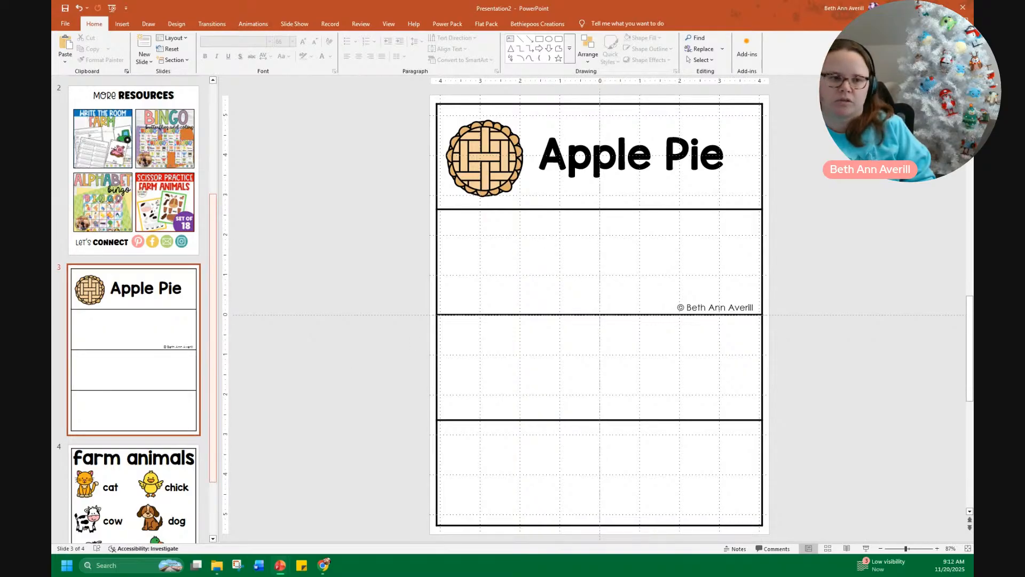
Step: Switch to File Explorer and open the Rainbow Sprinkle Studio_Thanksgiving Food Cuties folder in the Thanksgiving clip art
drag(51, 125, 384, 1)
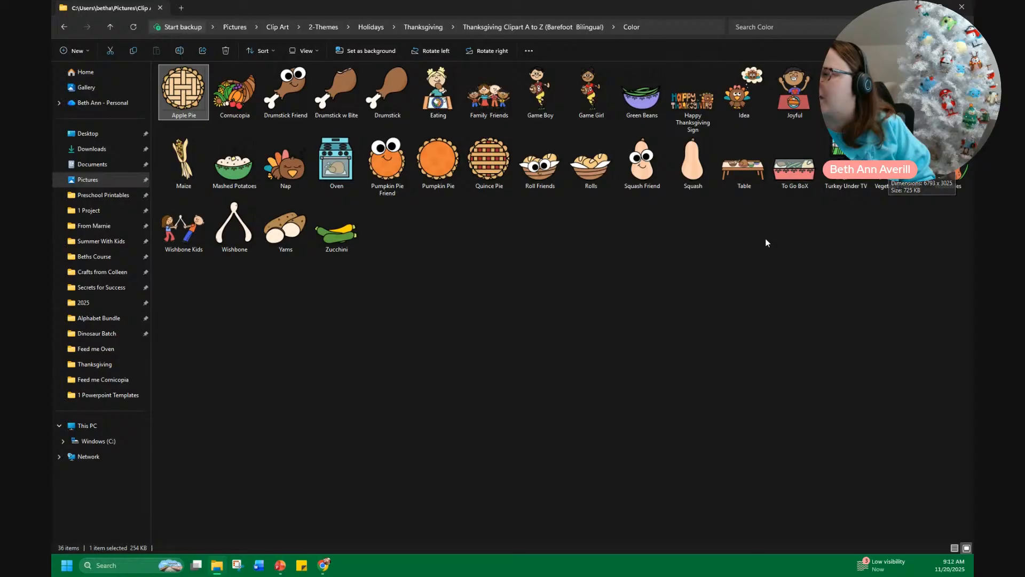
click(525, 30)
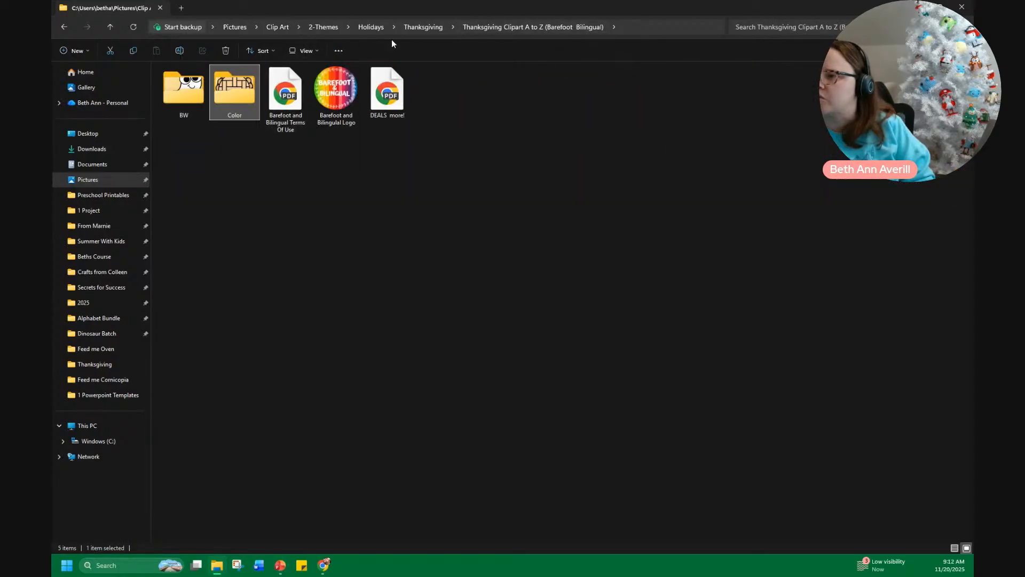
key(alt+Up)
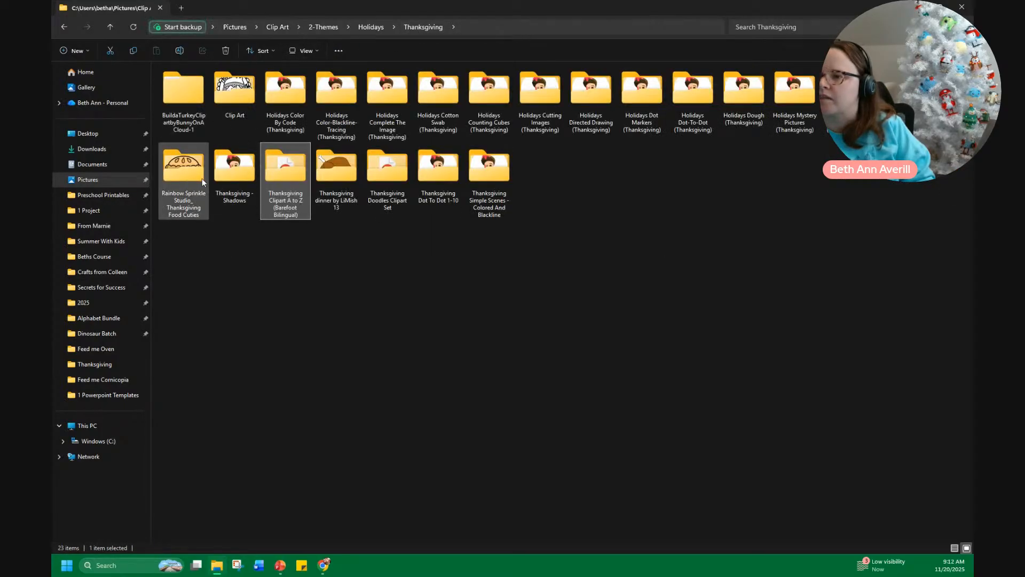
click(193, 194)
double_click(192, 194)
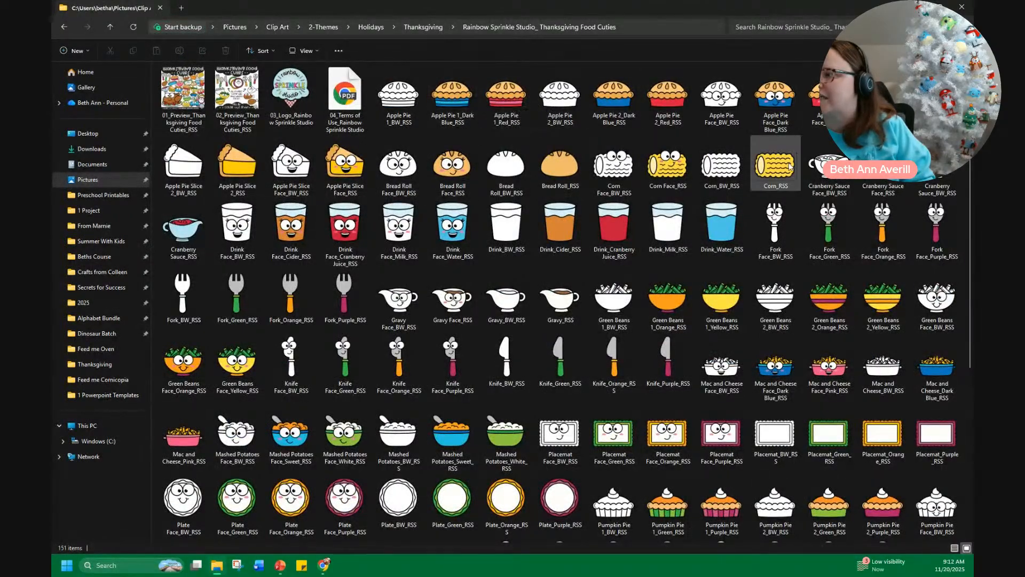
Step: Switch to PowerPoint, paste the Barn, Cat, Chick and Cow word wall cards onto slide 3, and delete the old Apple Pie table contents
scroll(696, 395, down, 5)
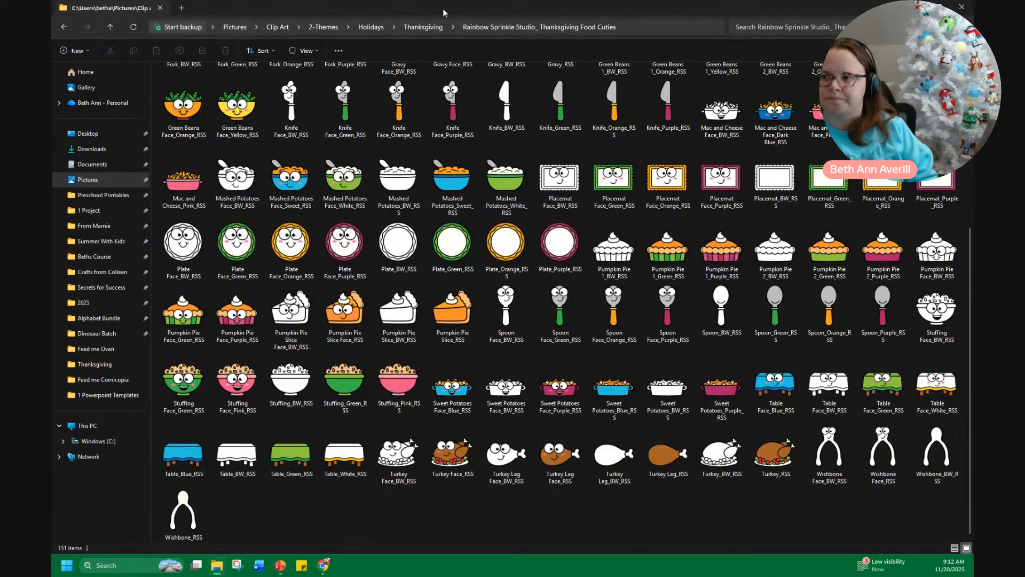
drag(444, 10, 52, 211)
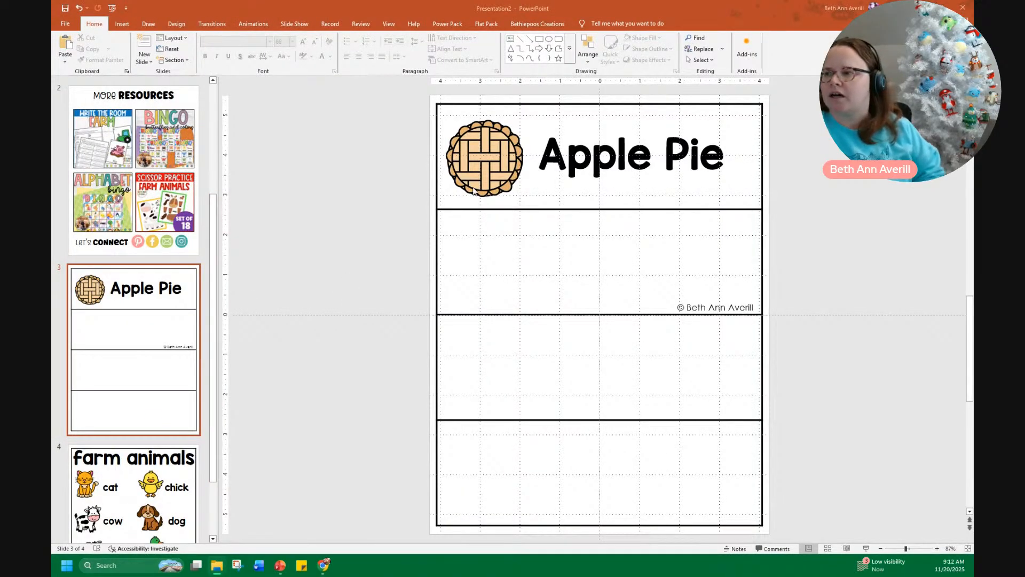
click(475, 208)
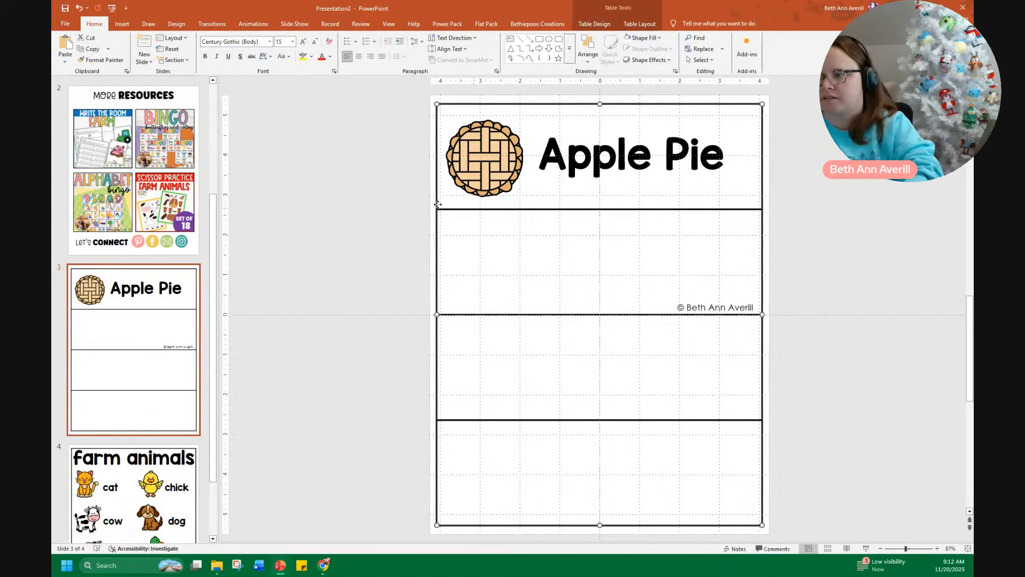
key(ctrl+v)
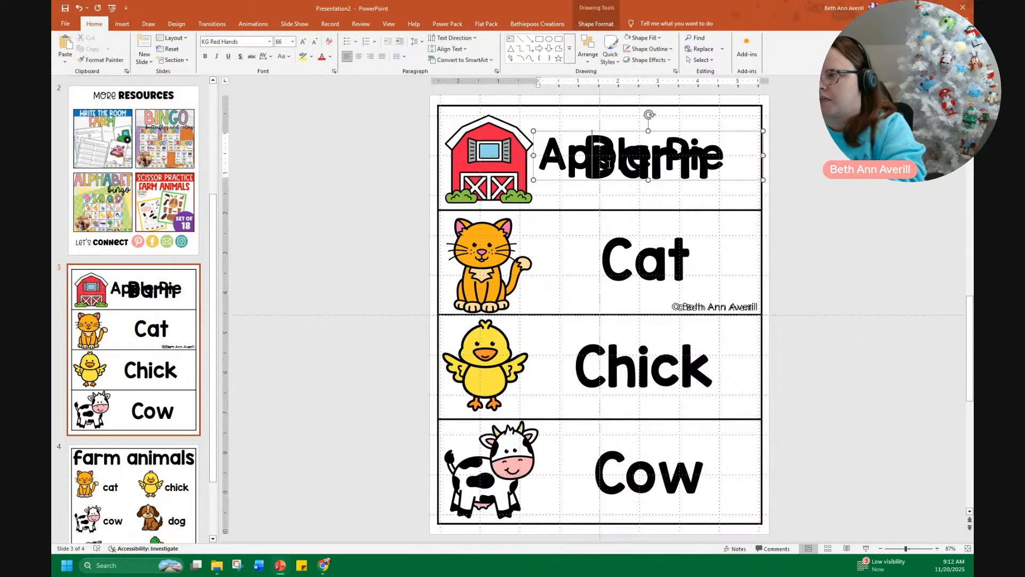
key(Delete)
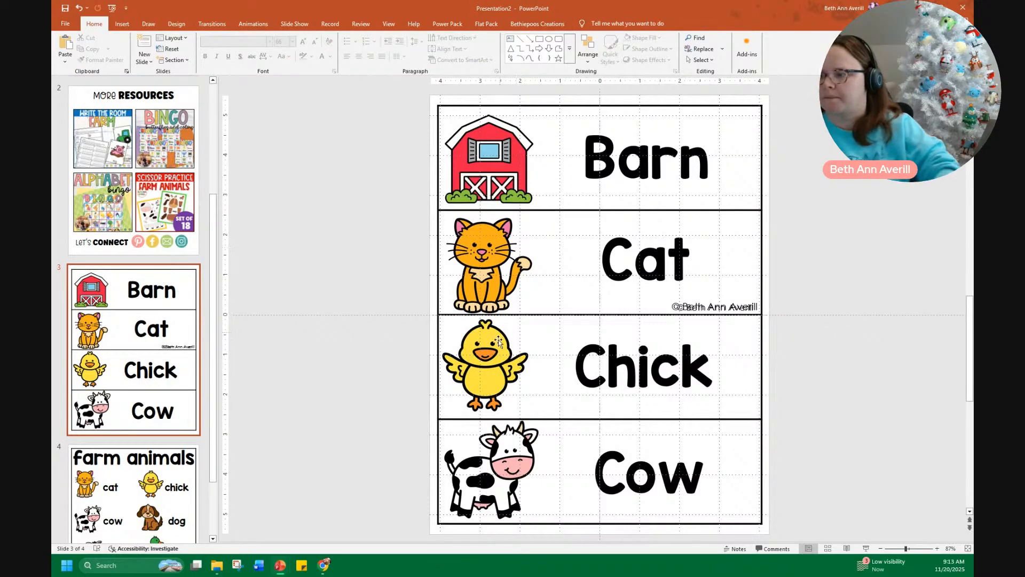
Step: Replace the barn picture with Apple Pie Slice 1_RSS from the Rainbow Sprinkle Studio_Thanksgiving Food Cuties folder
right_click(452, 172)
key(Escape)
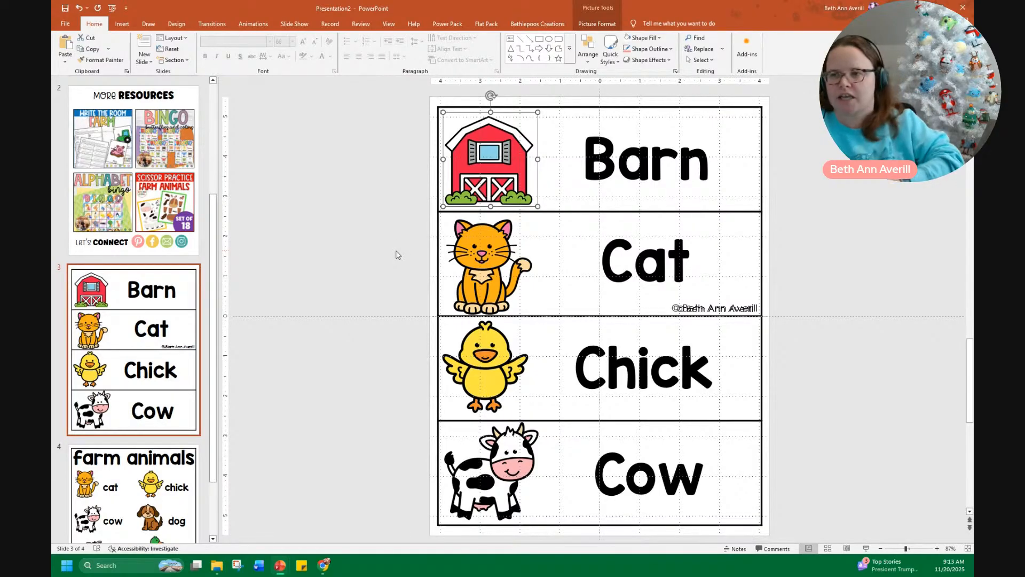
right_click(489, 171)
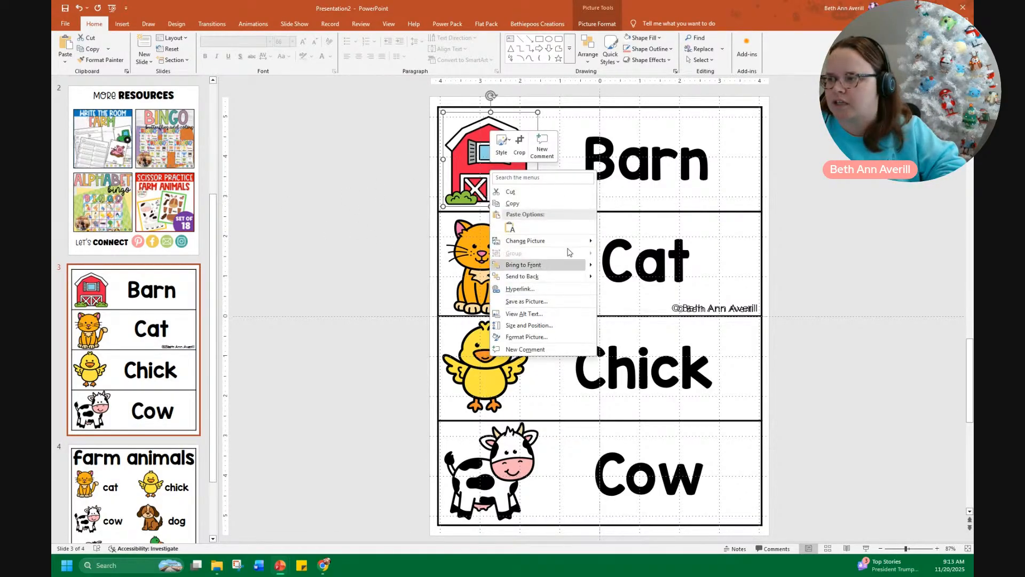
key(Escape)
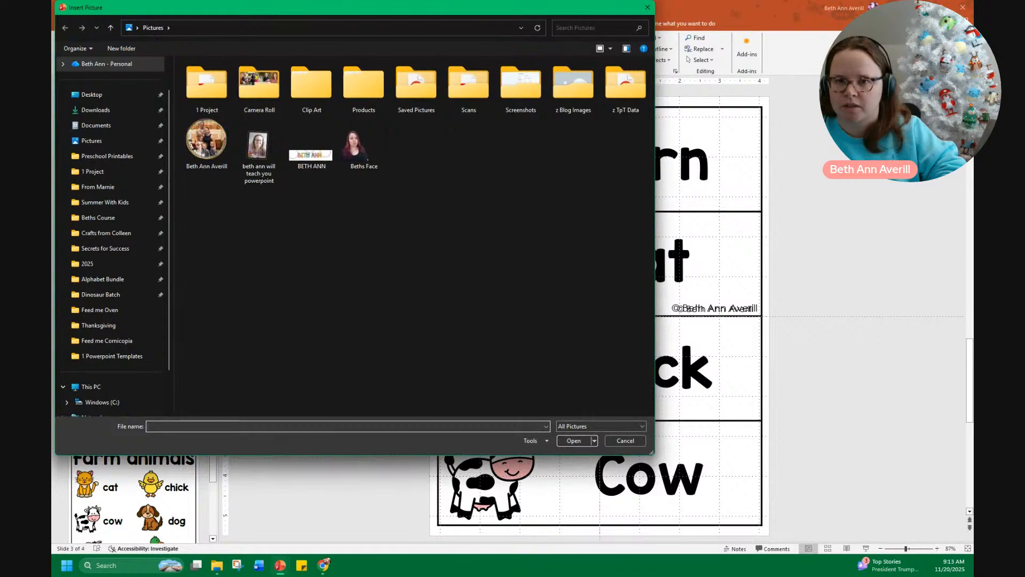
key(alt+Tab)
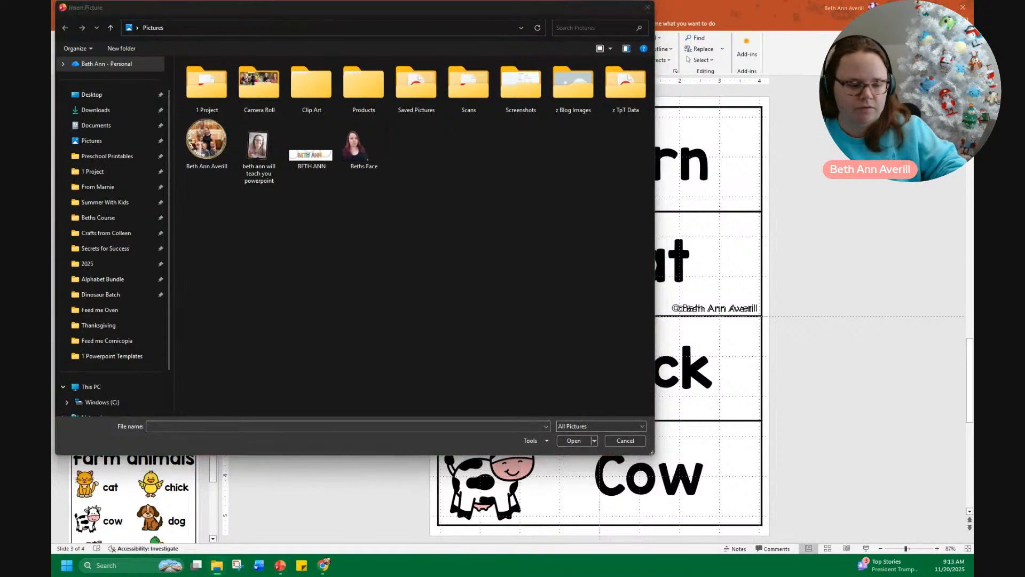
click(300, 29)
text(C:\Users\betha\Pictures\Clip Art\2-Themes\Holidays\Thanksgiving\Rainbow Sprinkle Studio_ Thanksgiving Food Cuties)
key(Return)
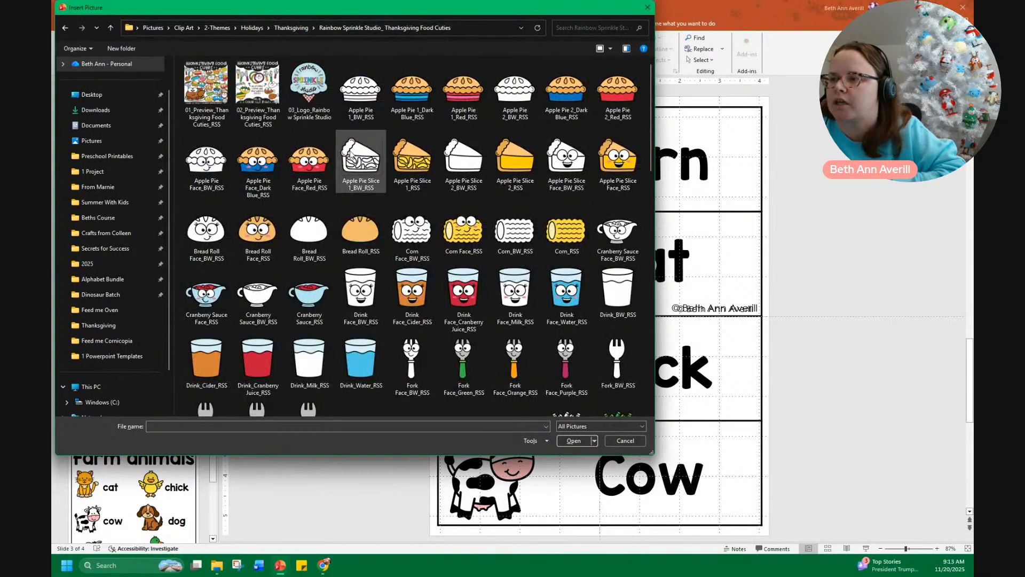
double_click(411, 158)
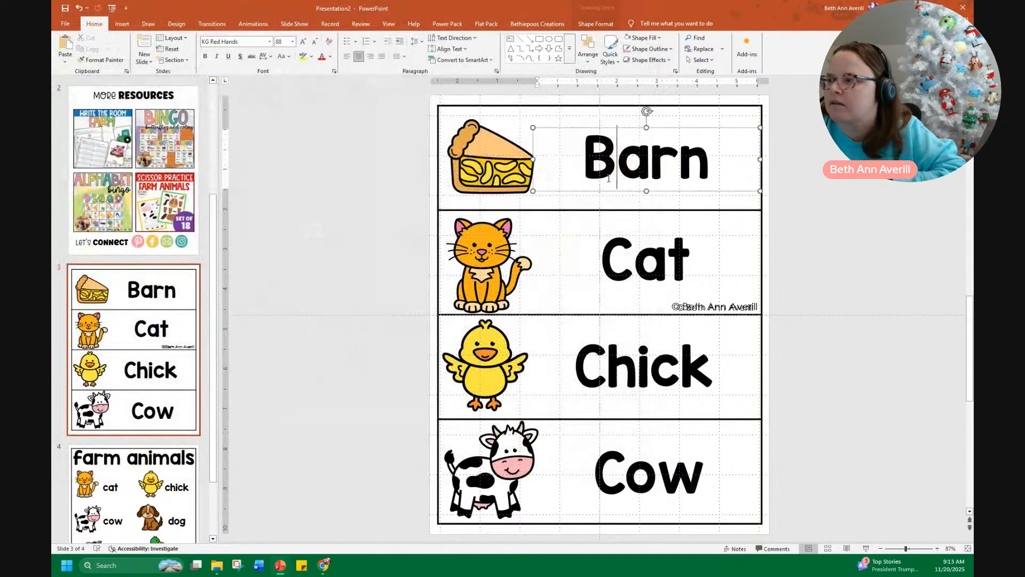
Step: Change the Barn label to "Apple Pie" and reduce its font size to 72 pt so it fits on one line
double_click(609, 178)
text(Apple )
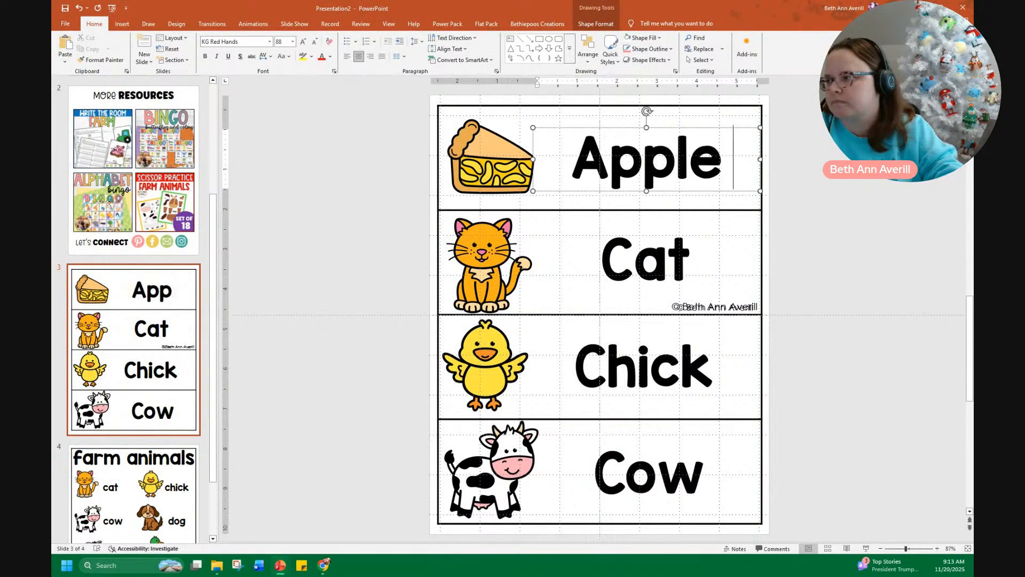
text(Pie)
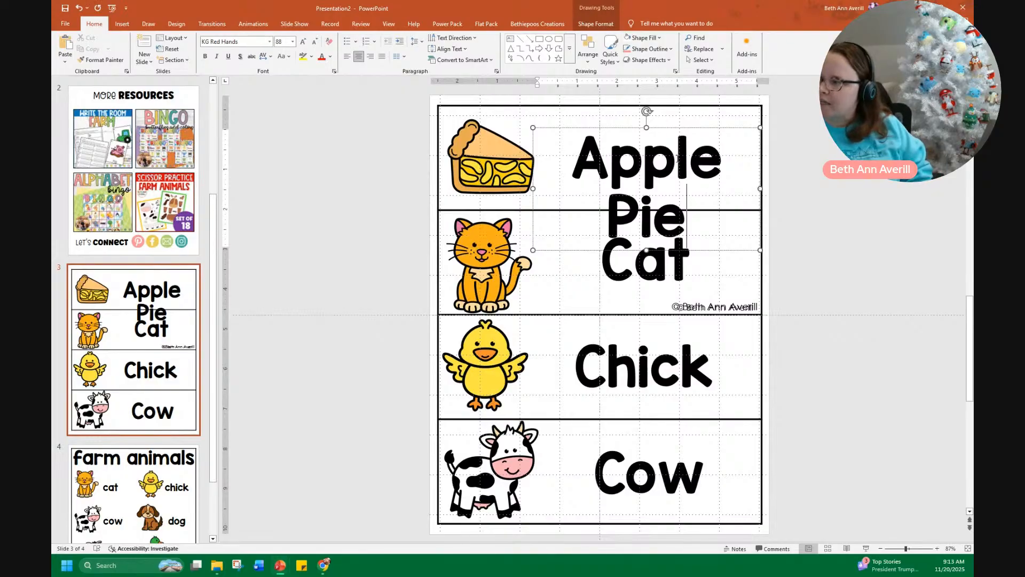
click(624, 129)
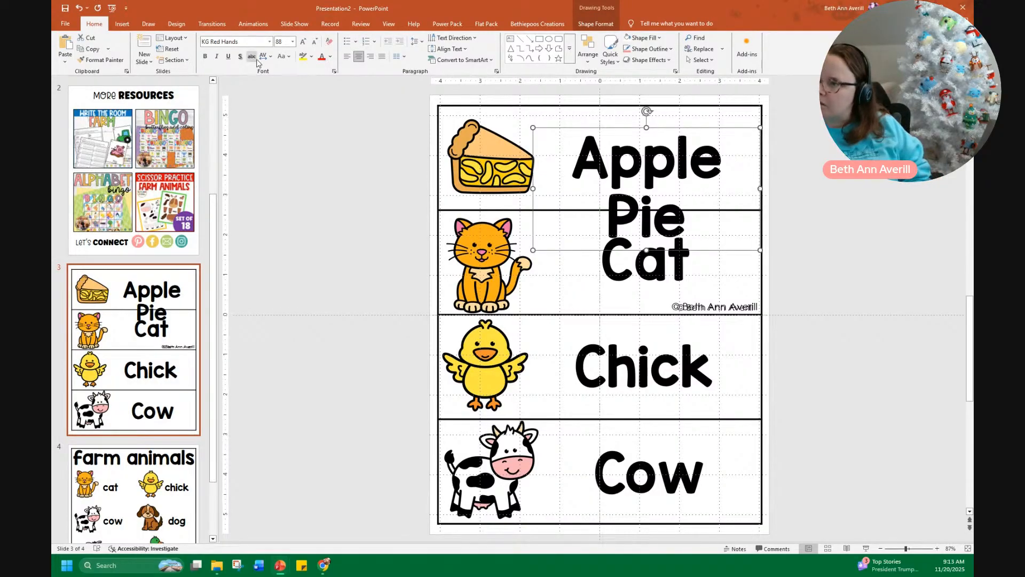
click(315, 42)
click(315, 43)
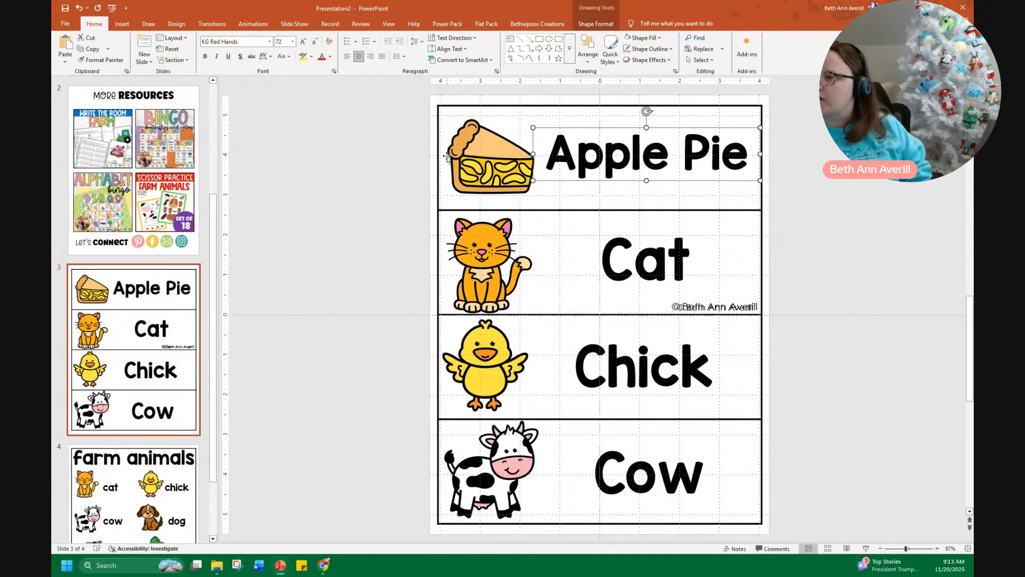
Step: Replace the cat picture in the second row with Bread Roll_RSS
right_click(511, 275)
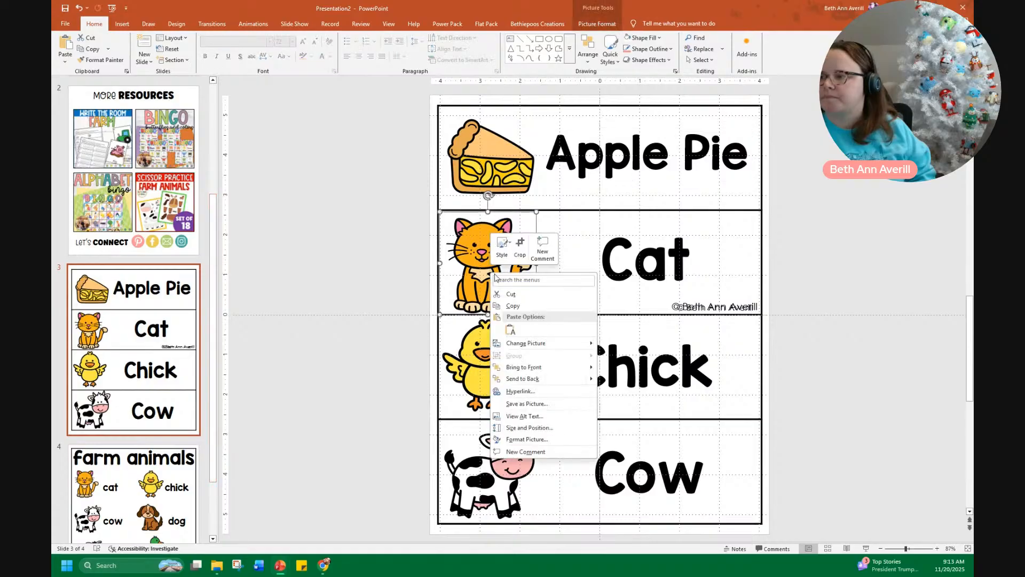
mouse_move(555, 343)
click(630, 344)
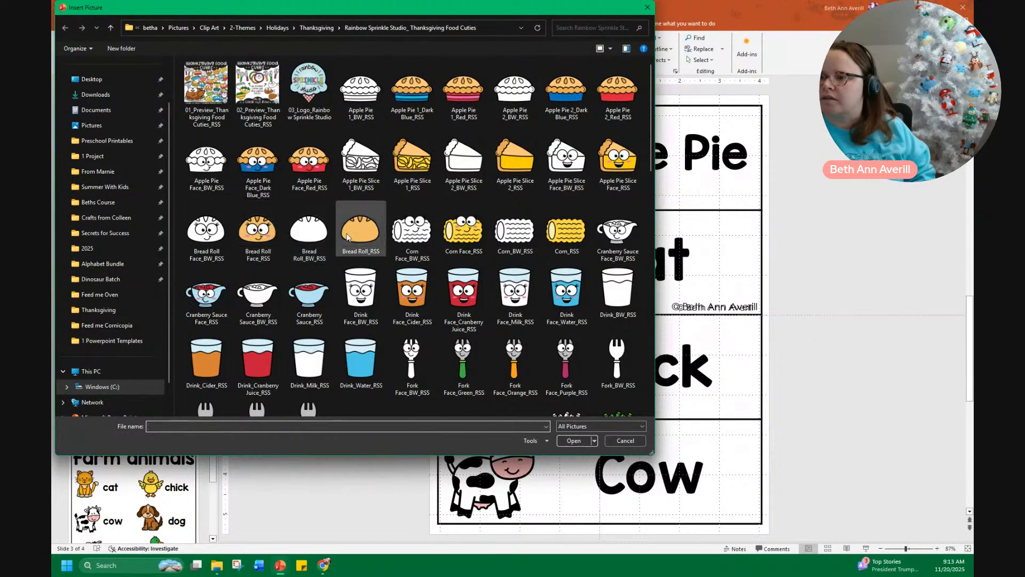
double_click(366, 234)
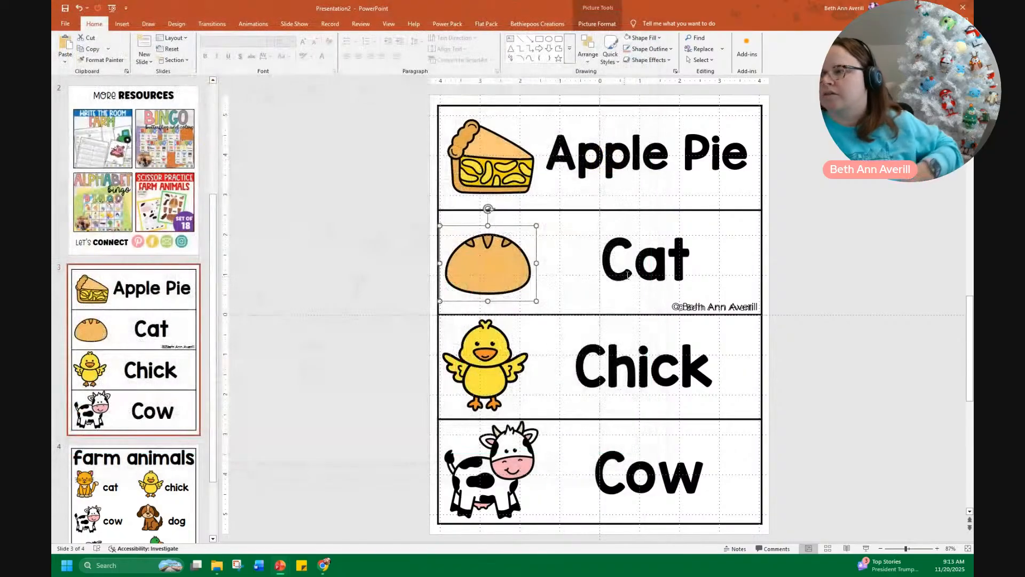
Step: Change the Cat label to "Bread Roll" at 72 pt and move it down to center it in its row
double_click(632, 275)
text(Bread Roll)
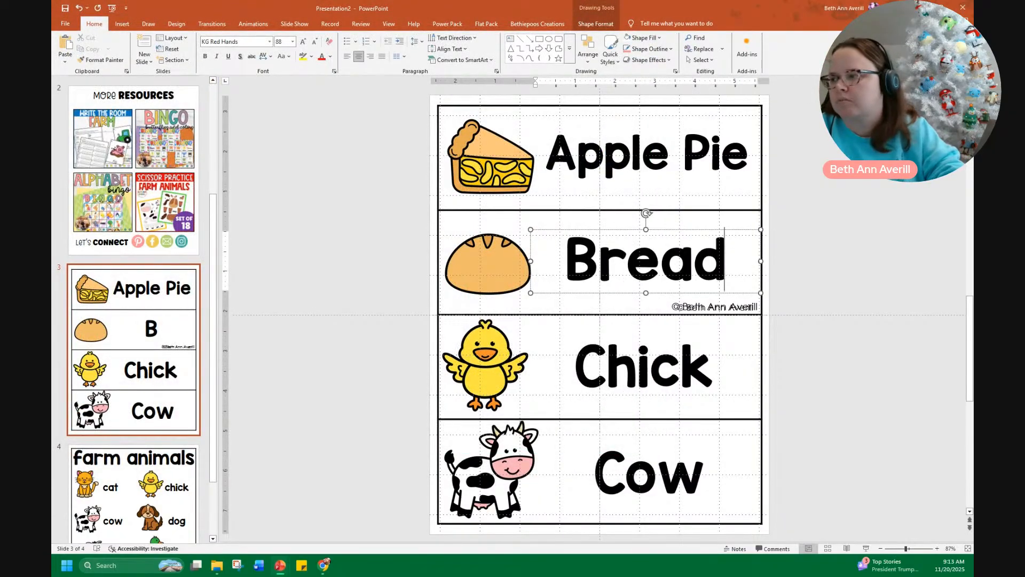
click(544, 230)
click(315, 42)
click(315, 43)
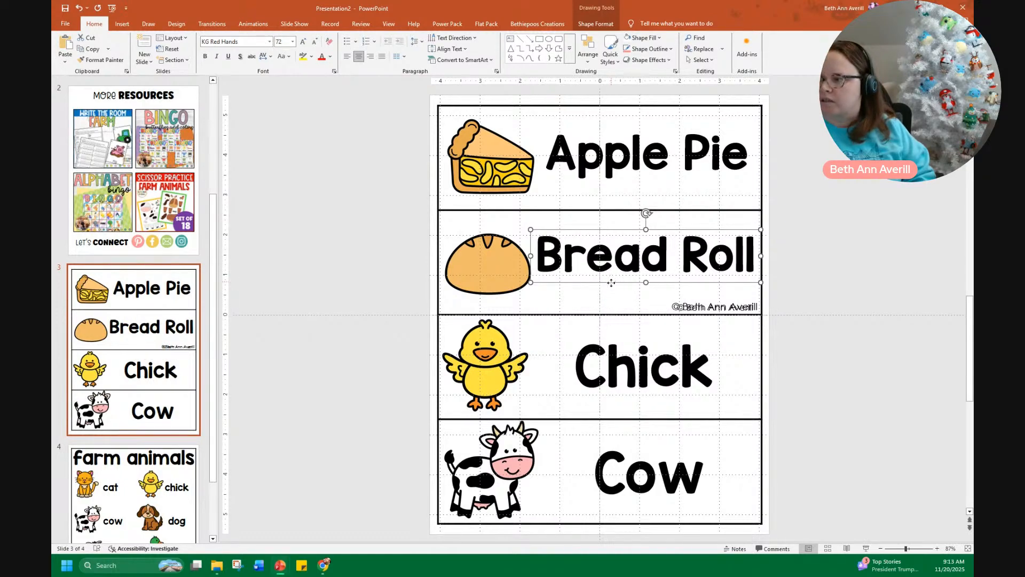
drag(612, 283, 613, 290)
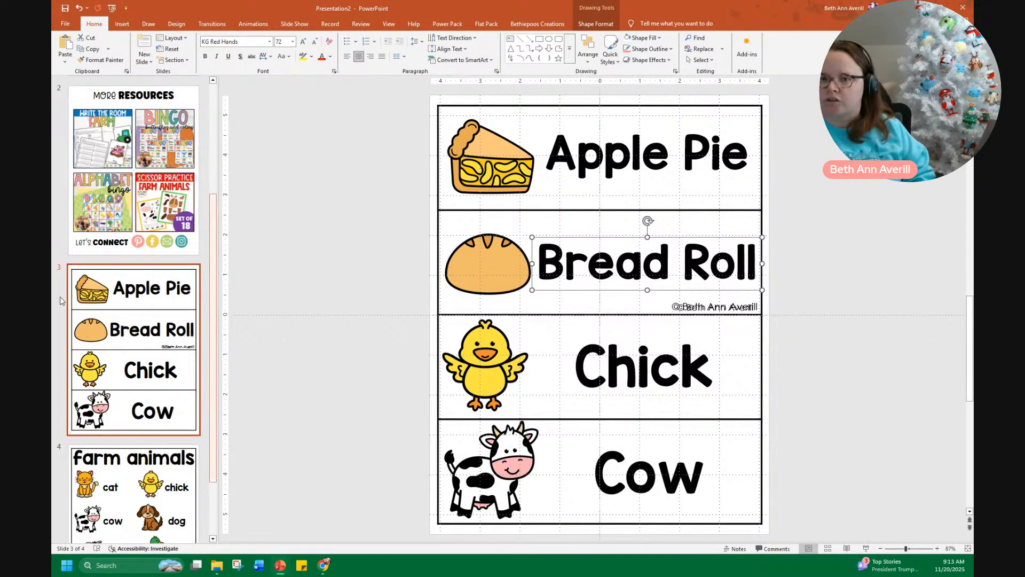
Step: Replace the chick picture with Corn_RSS, center it within its card area, and change the Chick label to "Corn"
right_click(464, 366)
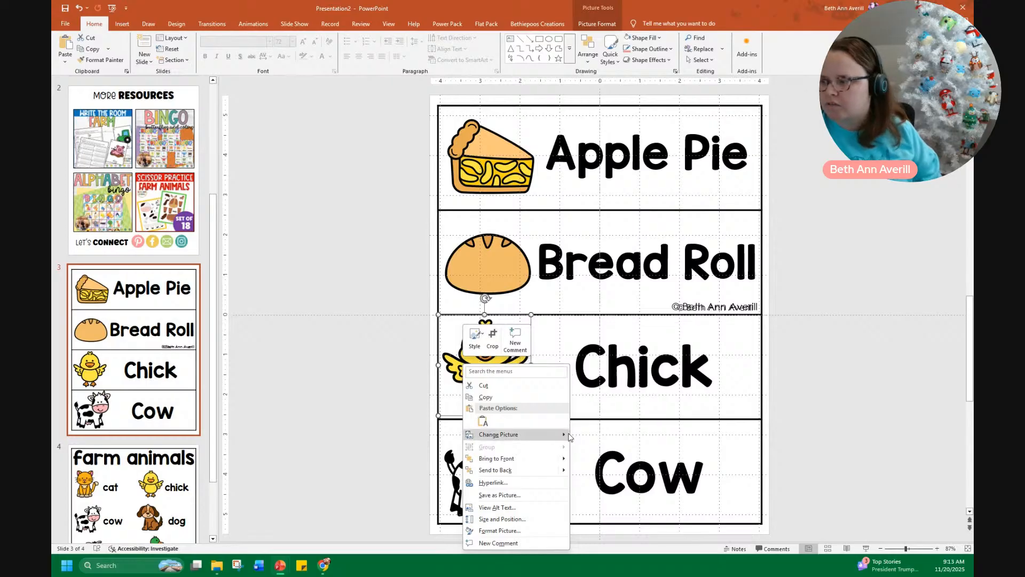
mouse_move(534, 434)
click(598, 434)
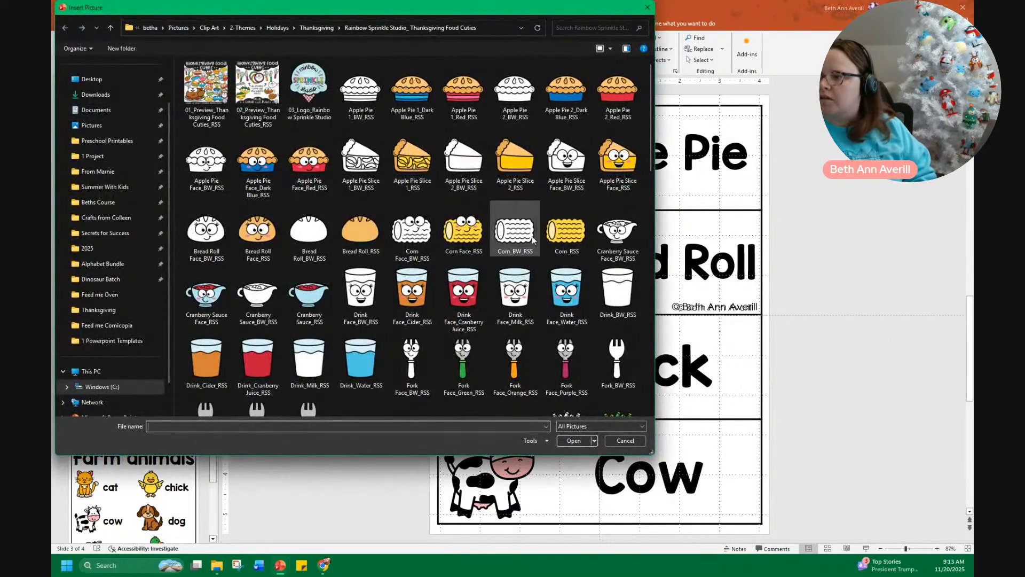
double_click(571, 240)
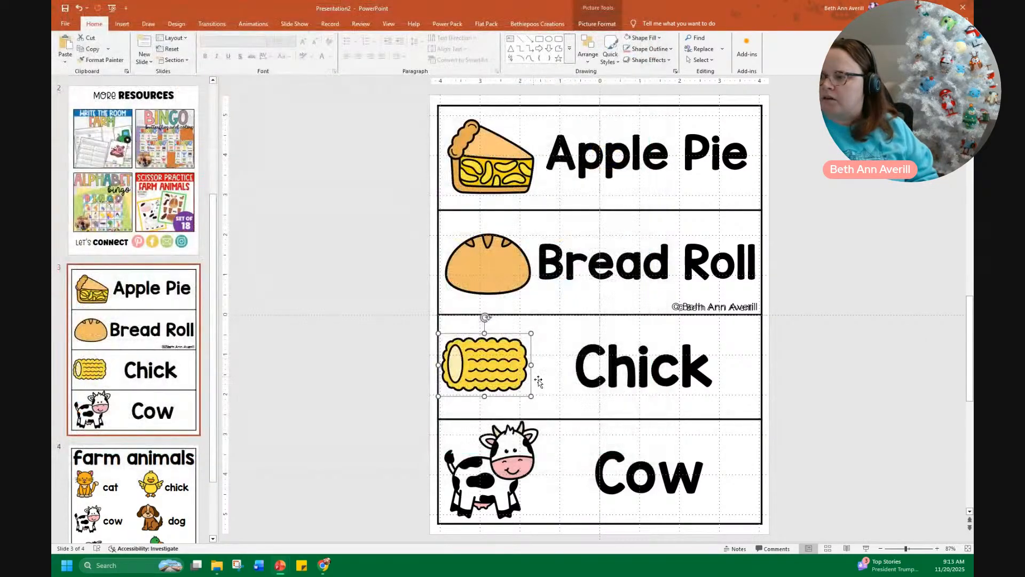
drag(496, 356, 504, 365)
double_click(647, 374)
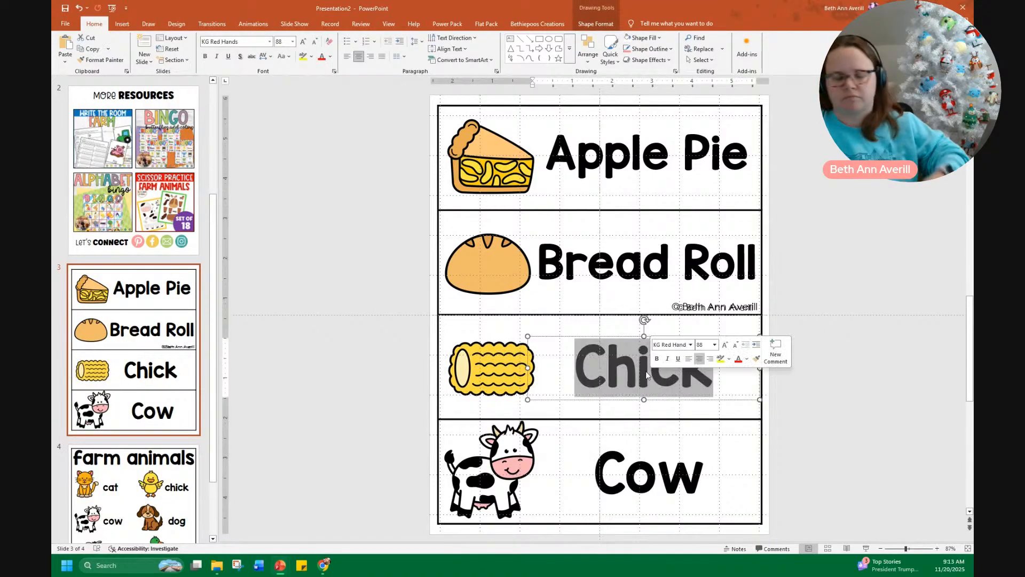
text(Corn)
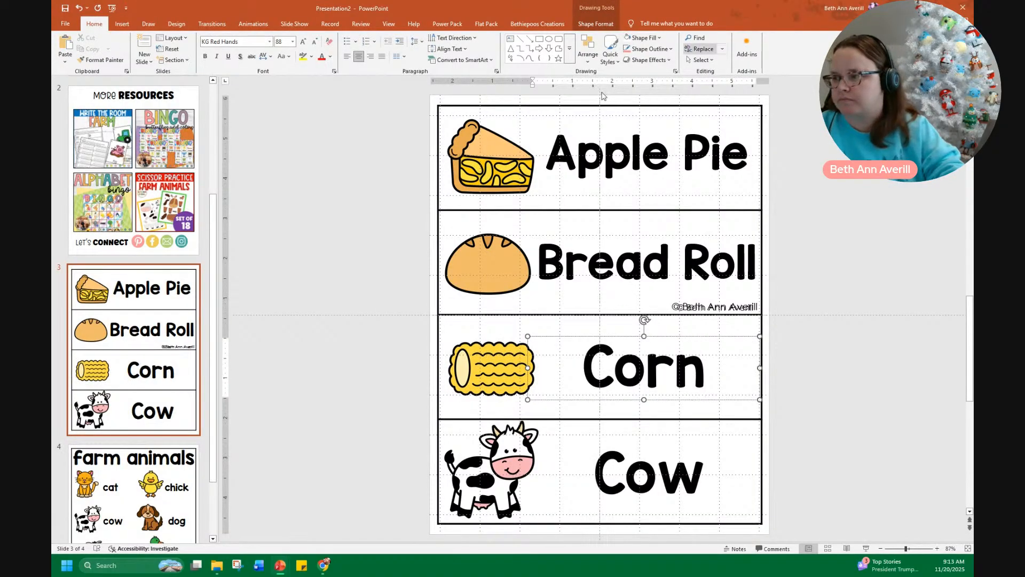
Step: Replace the cow picture with Cranberry Sauce_RSS and change the Cow label to "Cranberry Sauce"
right_click(504, 473)
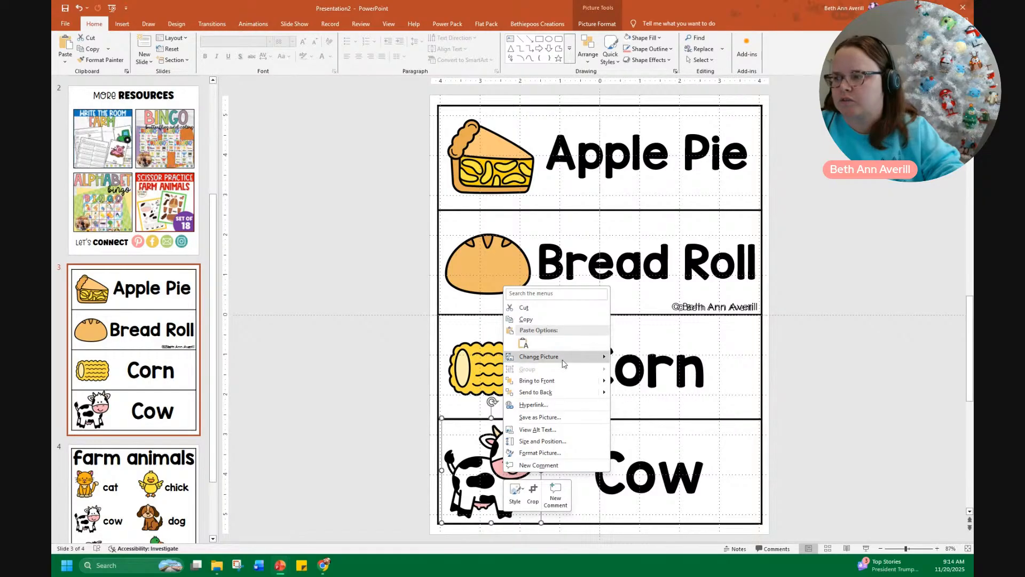
click(642, 358)
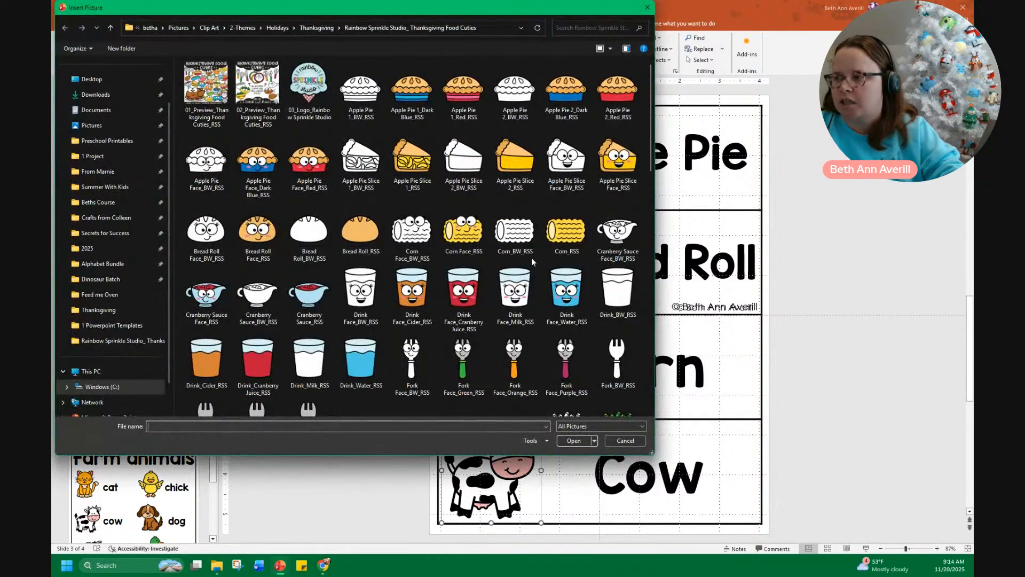
double_click(310, 299)
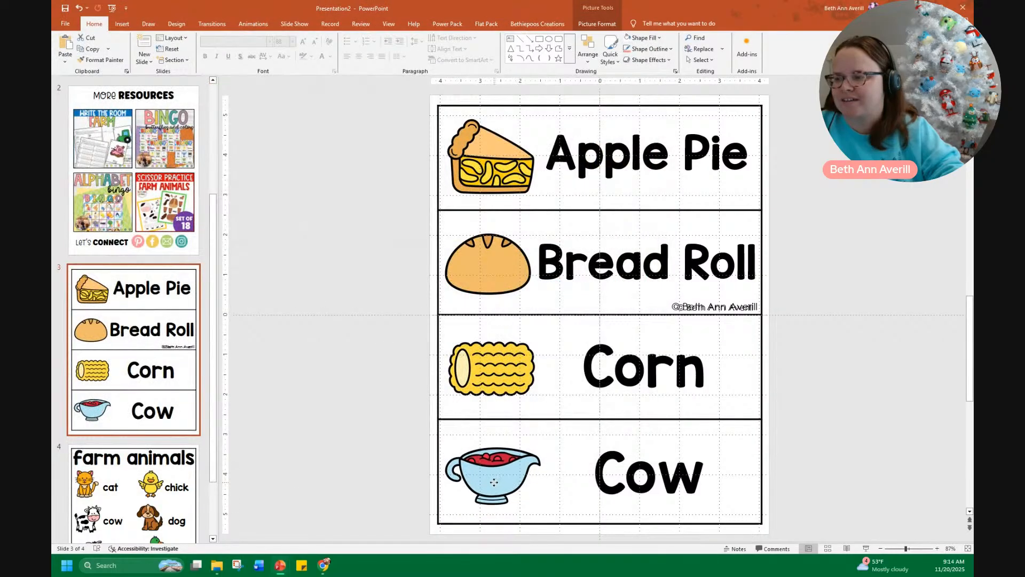
double_click(611, 476)
text(Crab)
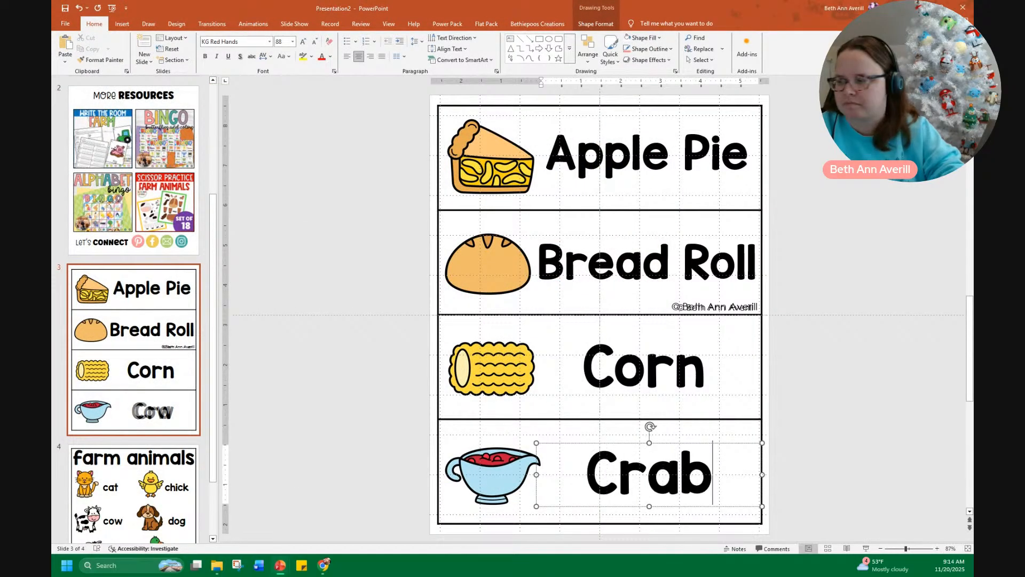
key(BackSpace)
text(nberry Sauce)
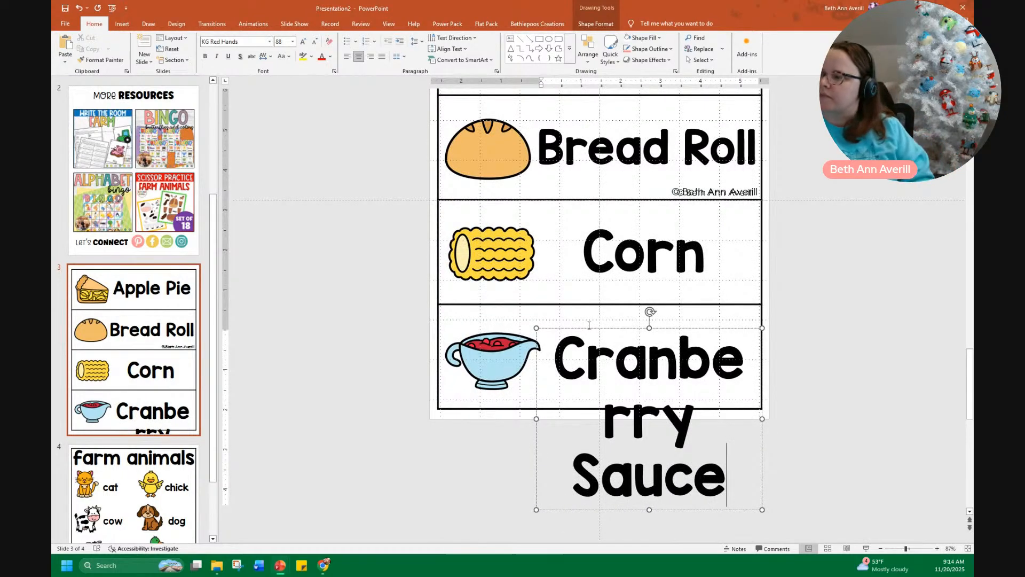
Step: Reduce the Cranberry Sauce label to 66 pt and move its text box up to fit inside the bottom row
click(590, 328)
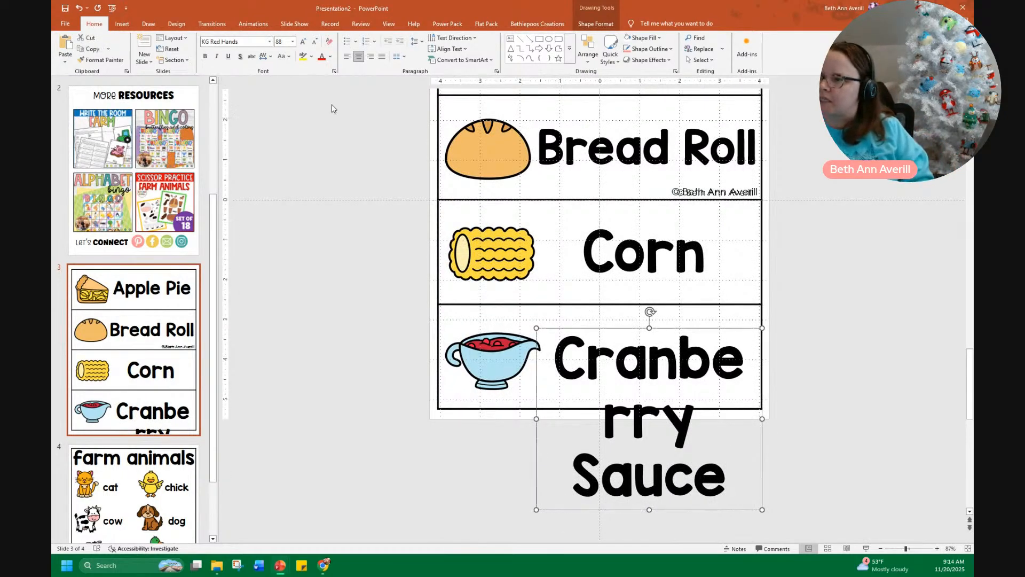
click(317, 46)
click(317, 46)
click(317, 46)
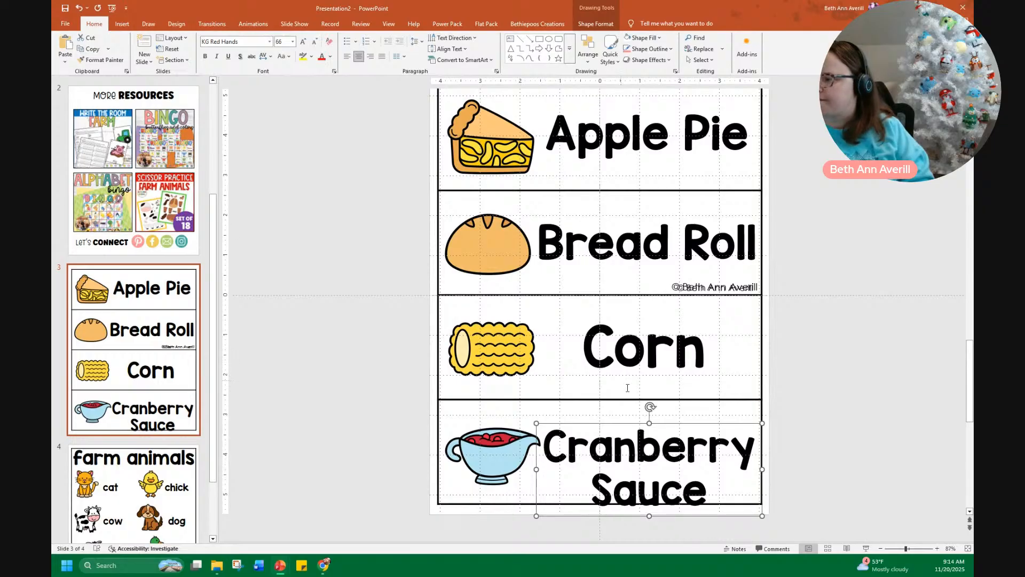
drag(674, 425, 672, 409)
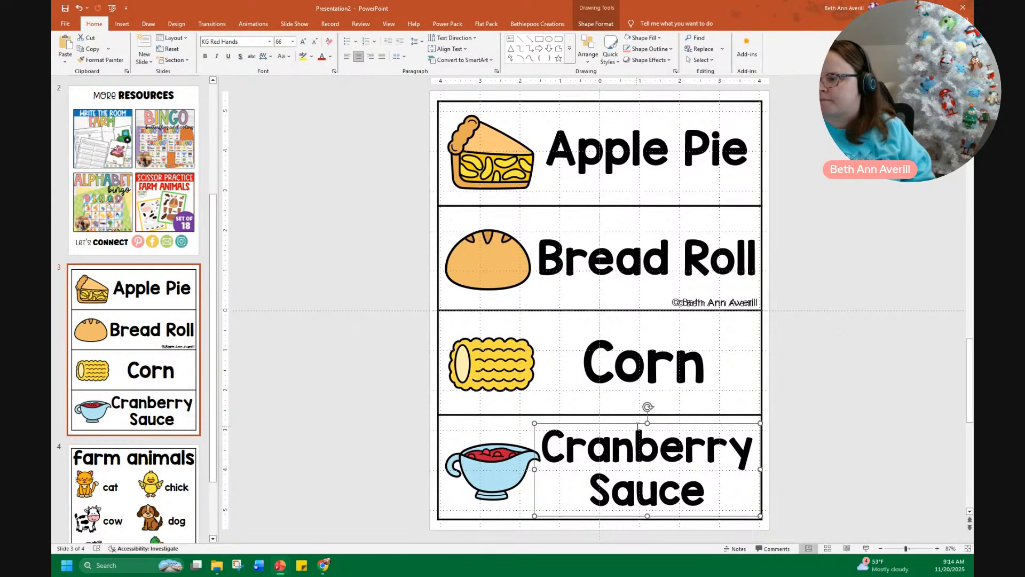
drag(635, 423, 630, 415)
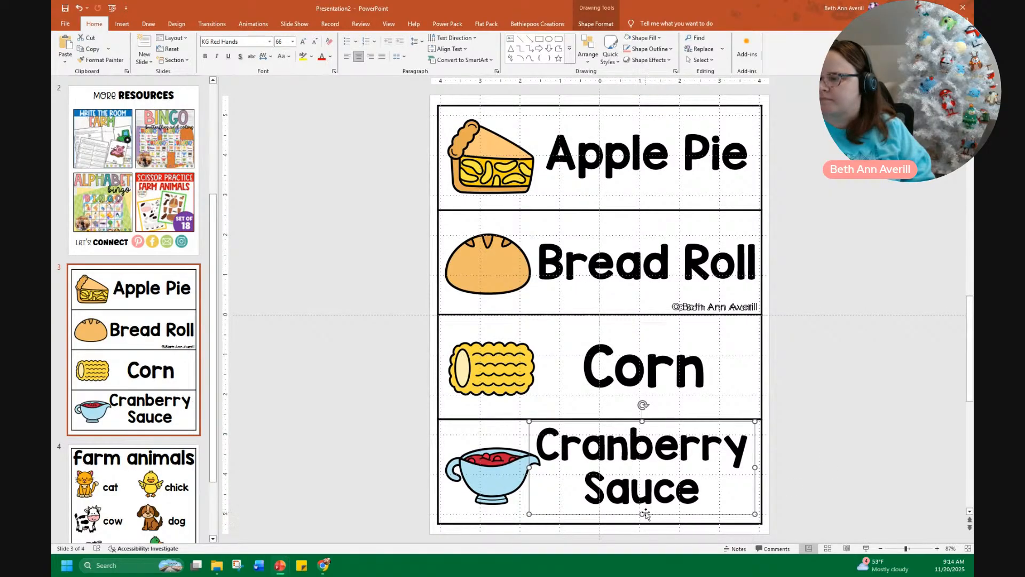
Step: Replace the "farm animals" title on slide 4 with "Thanksgiving"
click(133, 486)
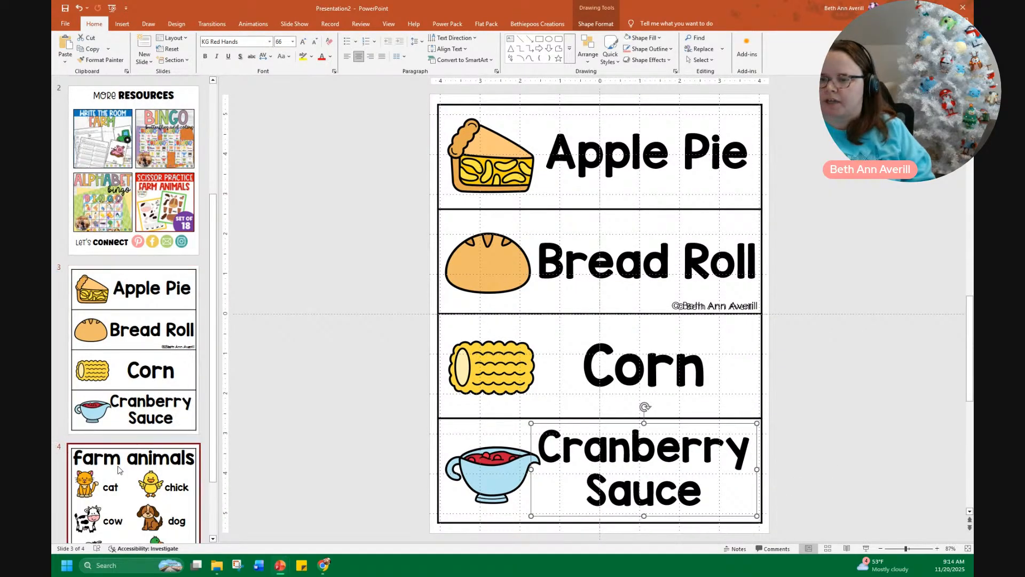
triple_click(530, 145)
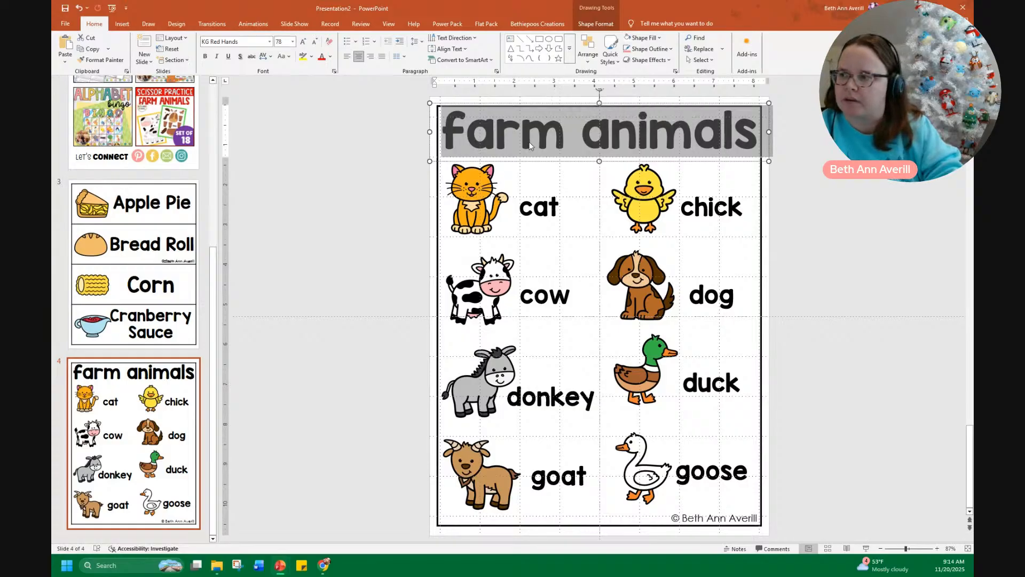
text(Thanksgiving)
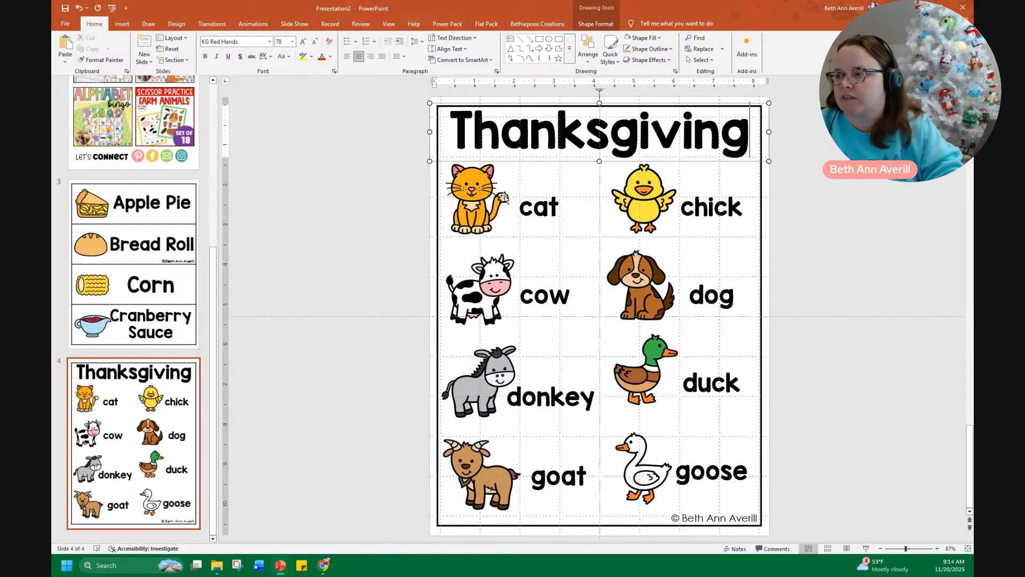
Step: Replace the cat picture with Apple Pie Slice 1_RSS and the cow picture with Bread Roll_RSS on the Thanksgiving page
right_click(475, 209)
mouse_move(556, 281)
click(599, 280)
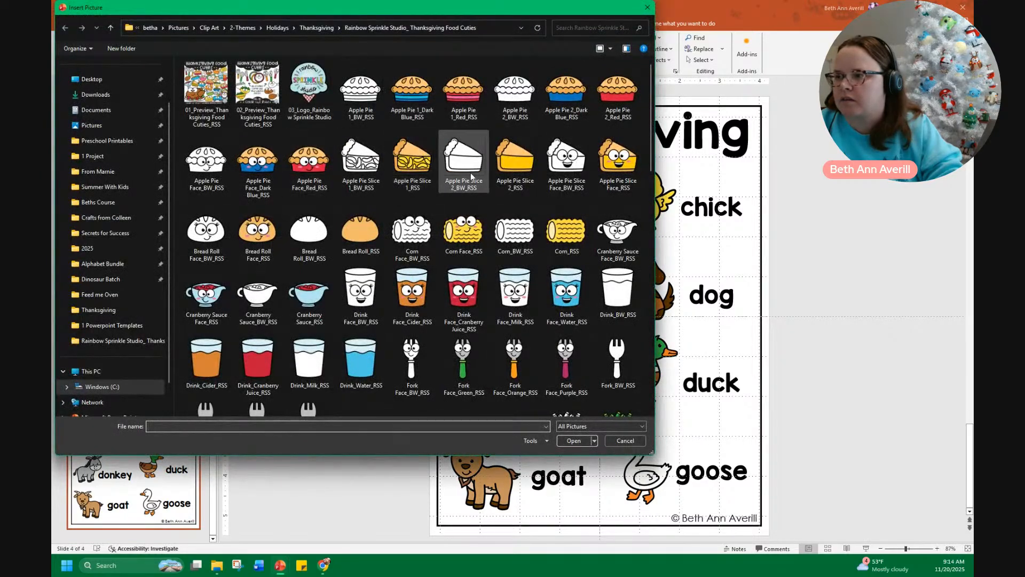
double_click(412, 160)
right_click(505, 306)
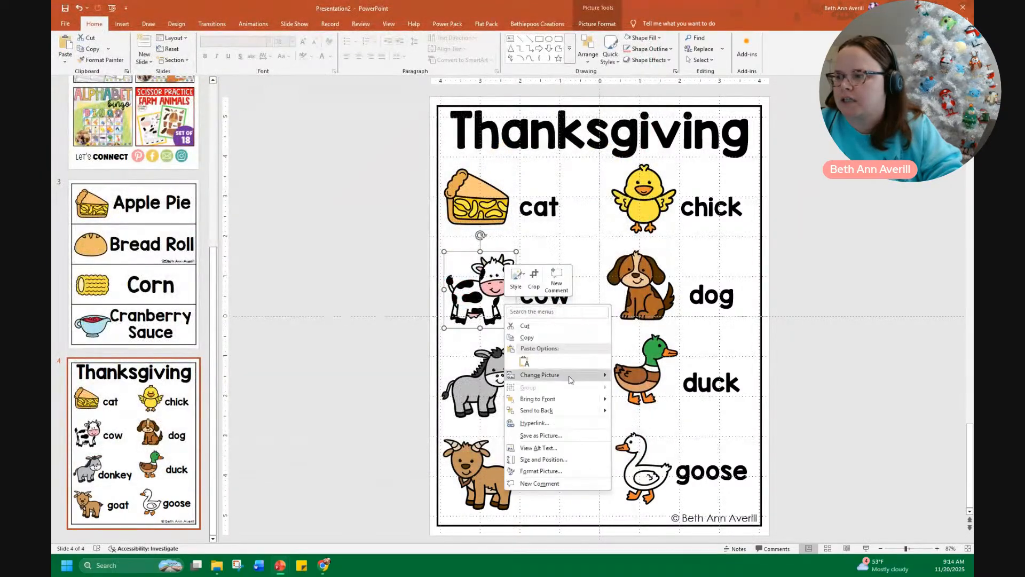
mouse_move(571, 379)
click(636, 375)
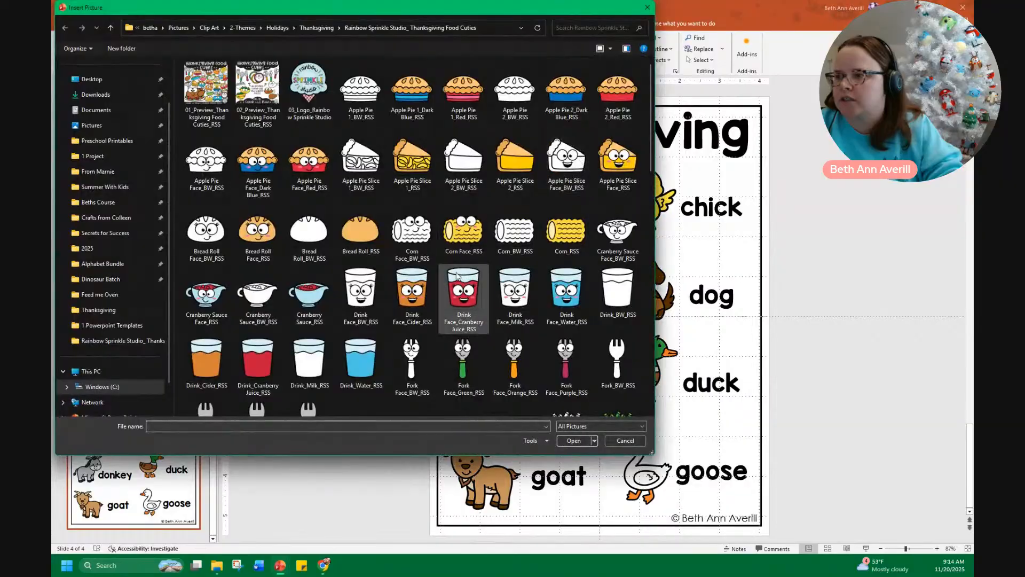
double_click(360, 230)
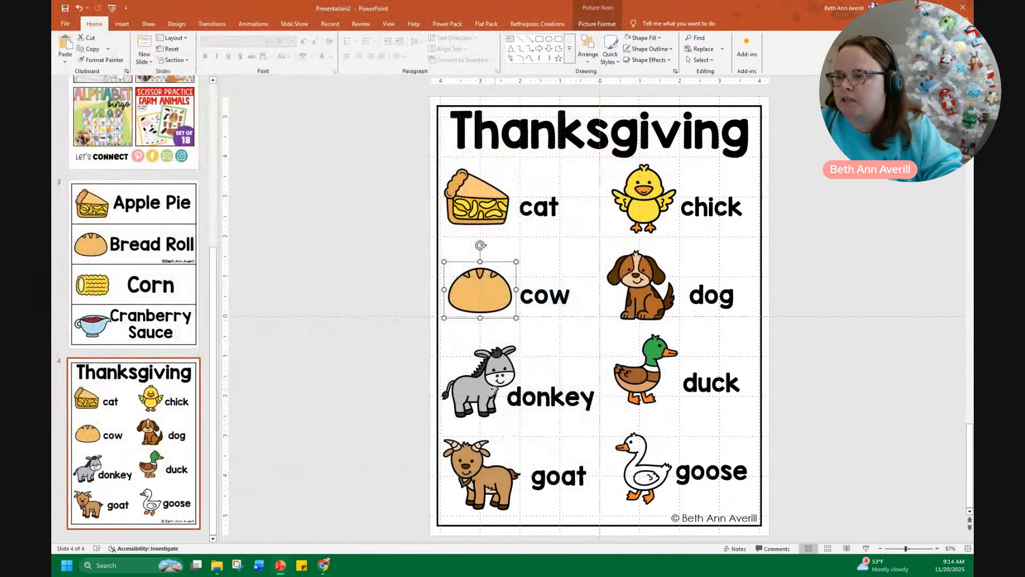
Step: Replace the donkey picture with Corn_RSS and the goat picture with Cranberry Sauce_RSS on the Thanksgiving page
right_click(496, 388)
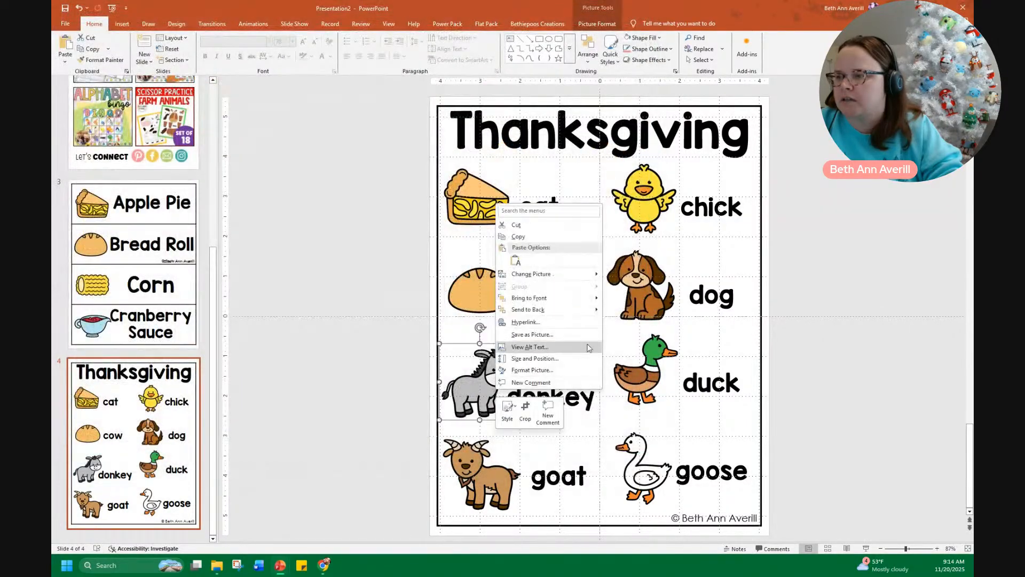
mouse_move(572, 273)
click(635, 274)
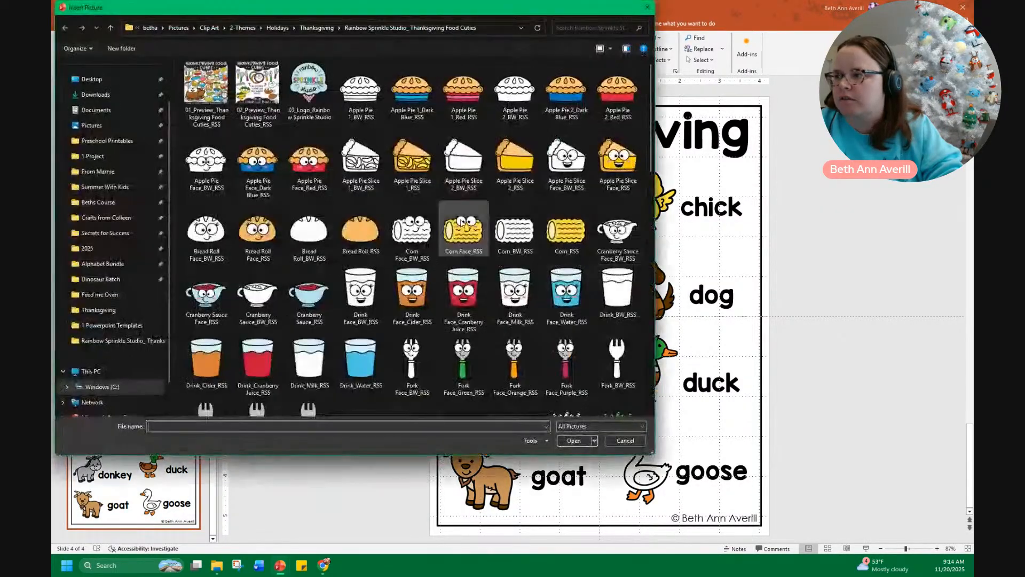
double_click(566, 230)
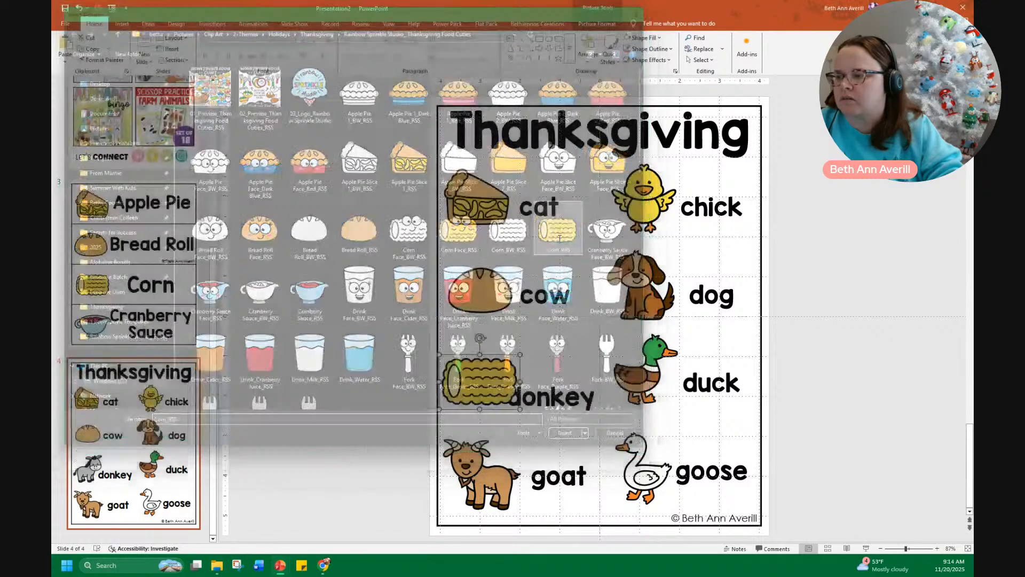
right_click(492, 473)
mouse_move(577, 355)
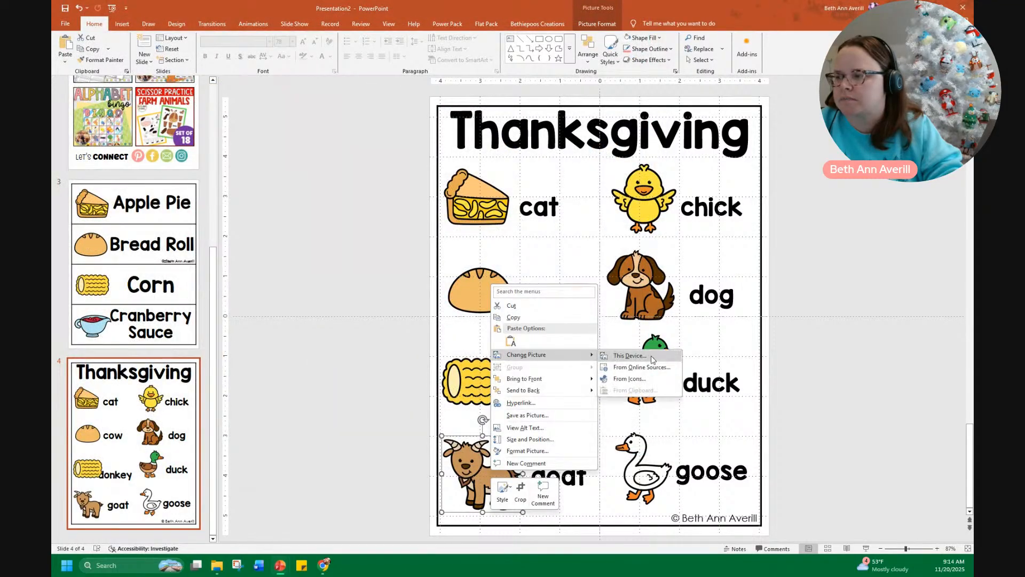
click(677, 357)
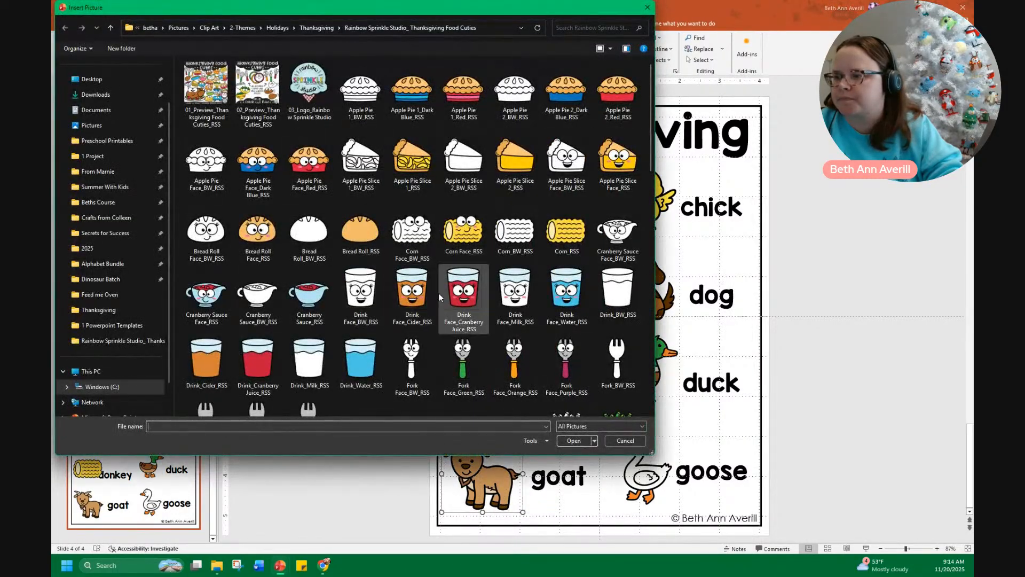
double_click(310, 294)
Step: Change the cat label to "Apple pie" and move its text box up beside the pie picture
drag(560, 207, 527, 223)
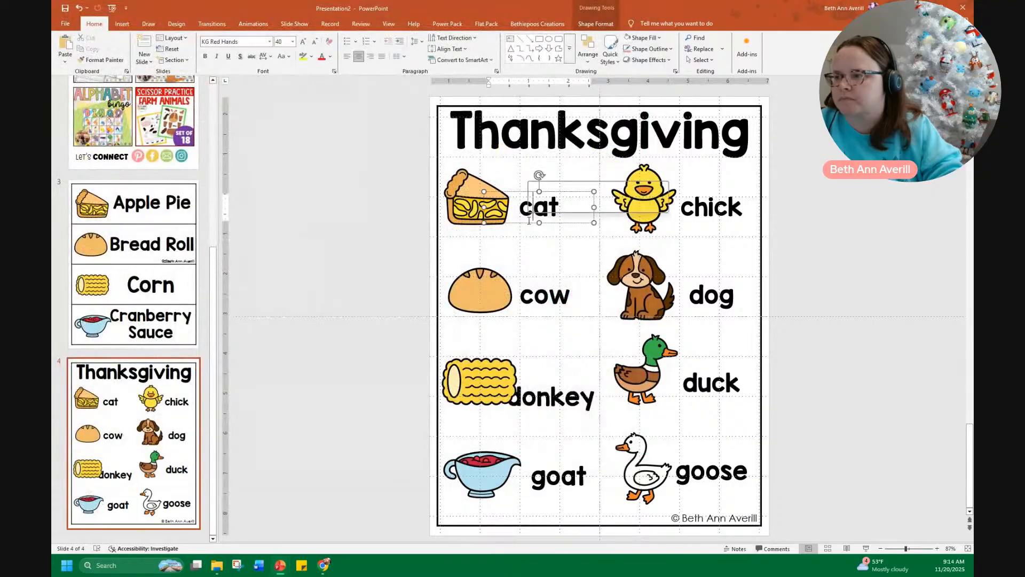
text(apple pie)
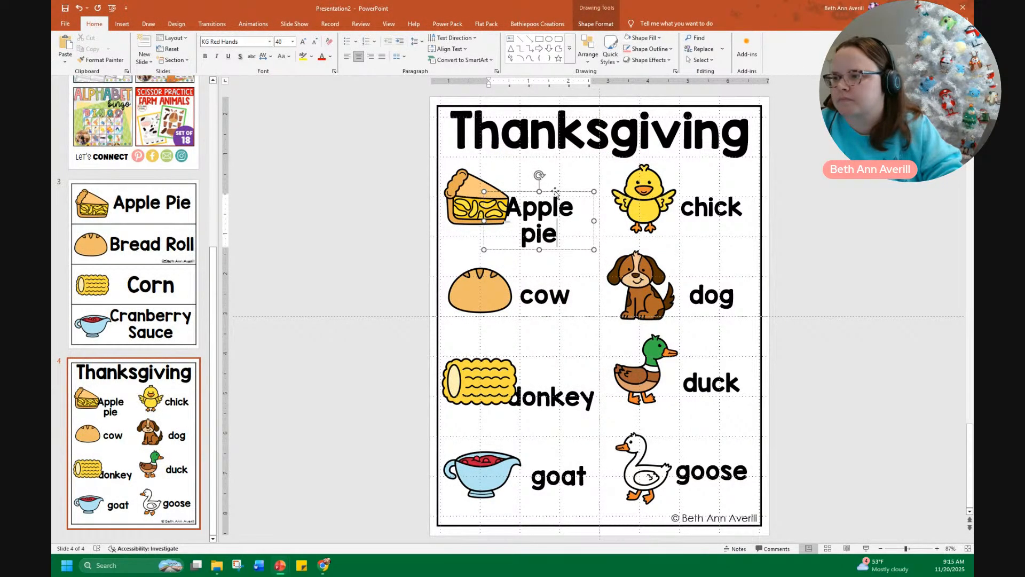
drag(555, 192, 563, 170)
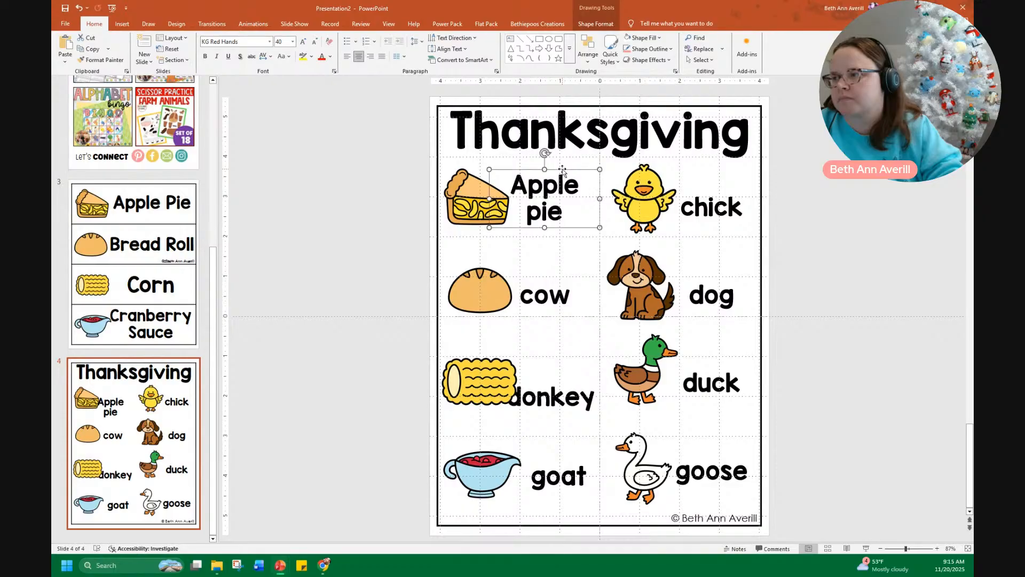
Step: Change the cow label to "Bread roll" and move its text box up beside the roll picture
double_click(534, 304)
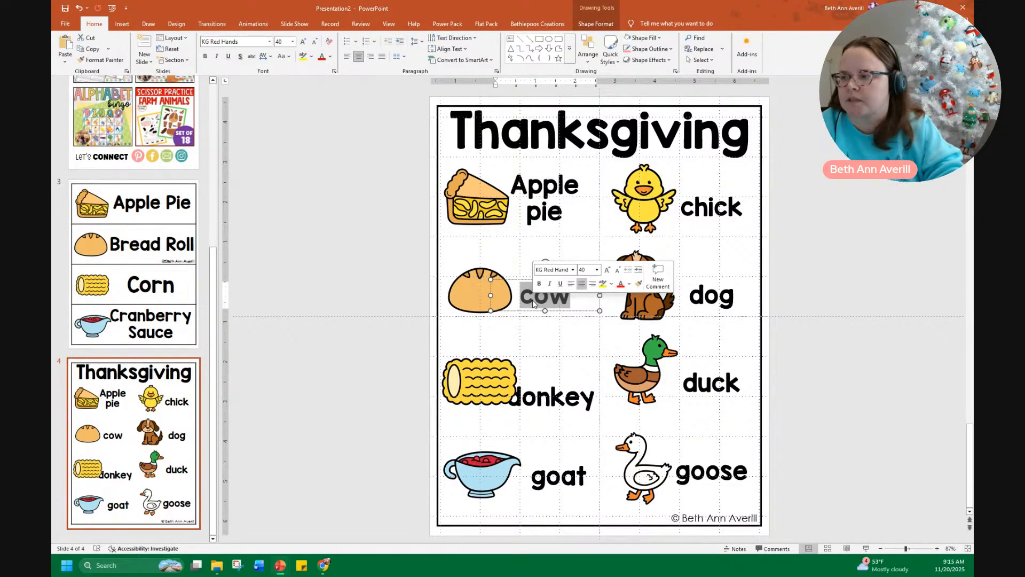
text(bread ro)
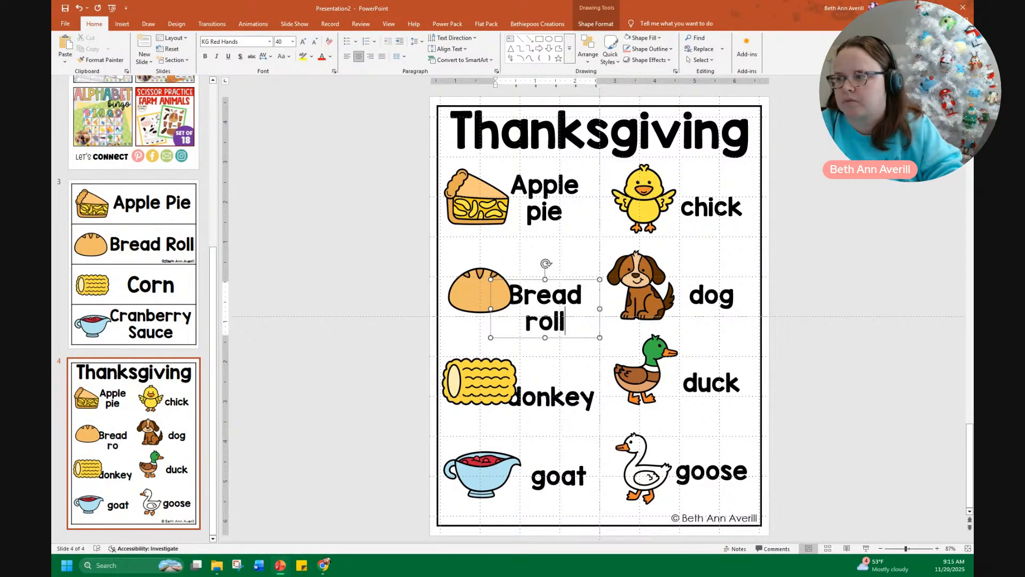
drag(570, 337, 575, 317)
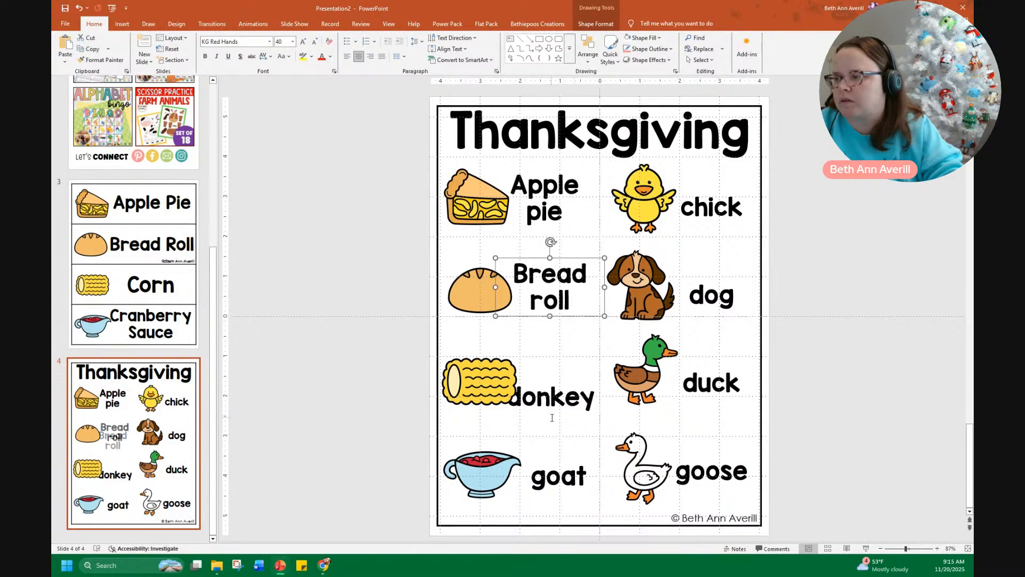
Step: Change the donkey label beside the corn picture to "corn"
double_click(557, 409)
text(corn)
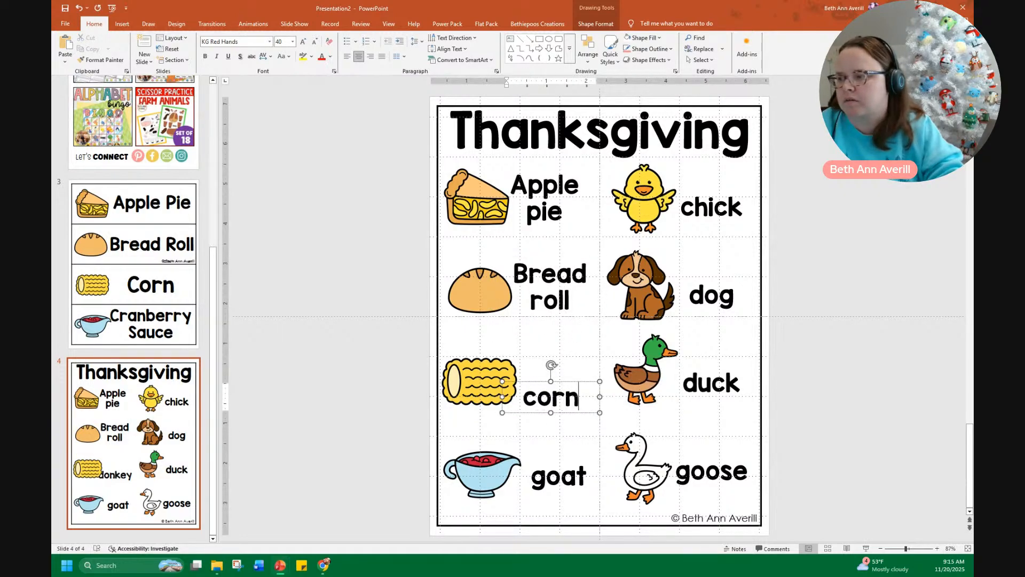